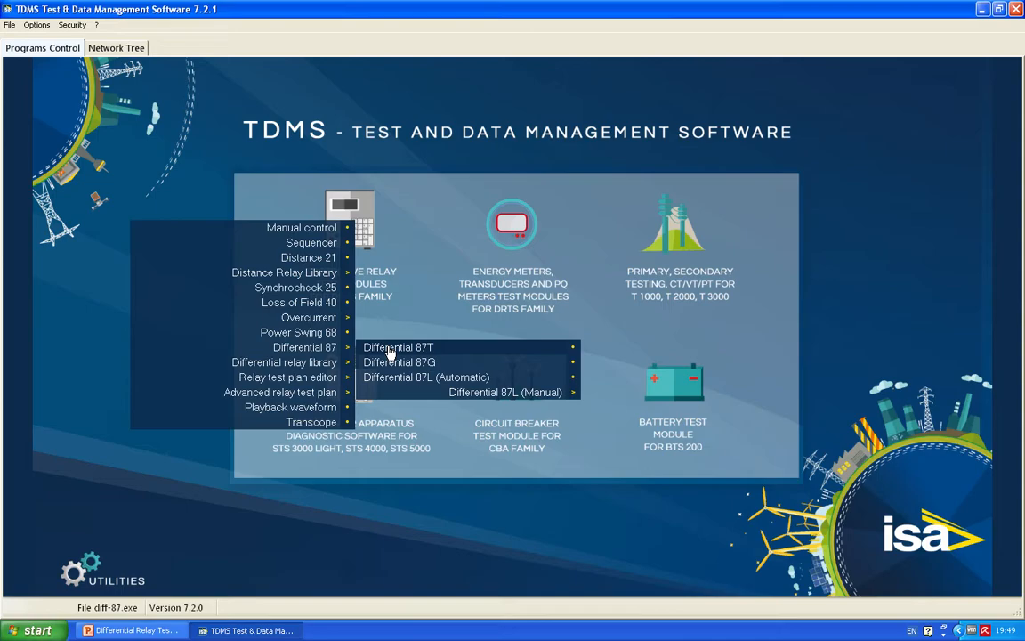
Step: Open the Differential 87T test module and choose the YΔ winding connection for the power transformer
{"action": "left_click", "coordinate": [389, 349]}
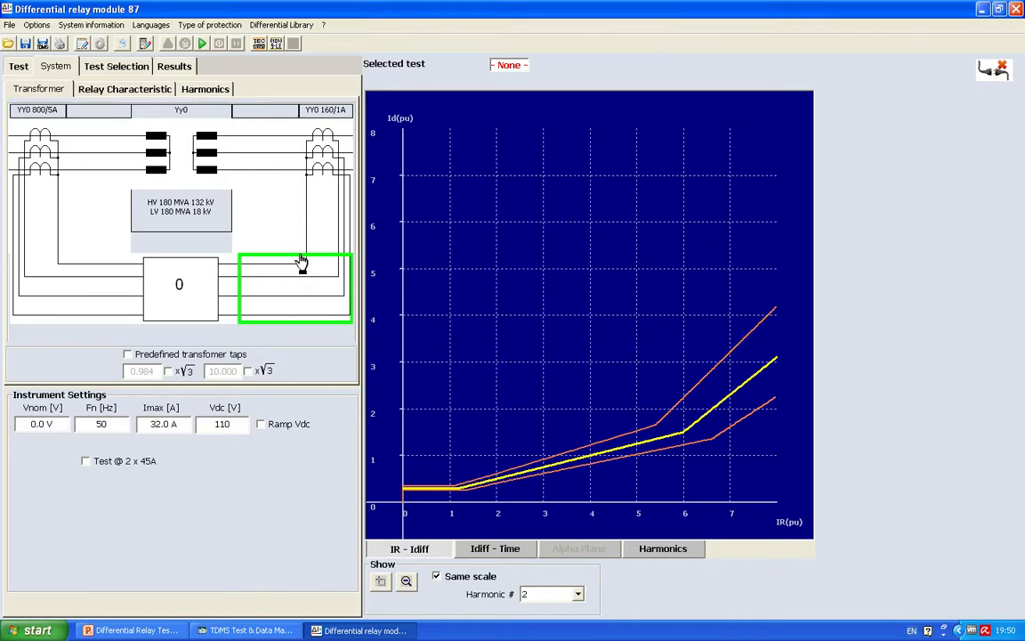
{"action": "left_click", "coordinate": [208, 148]}
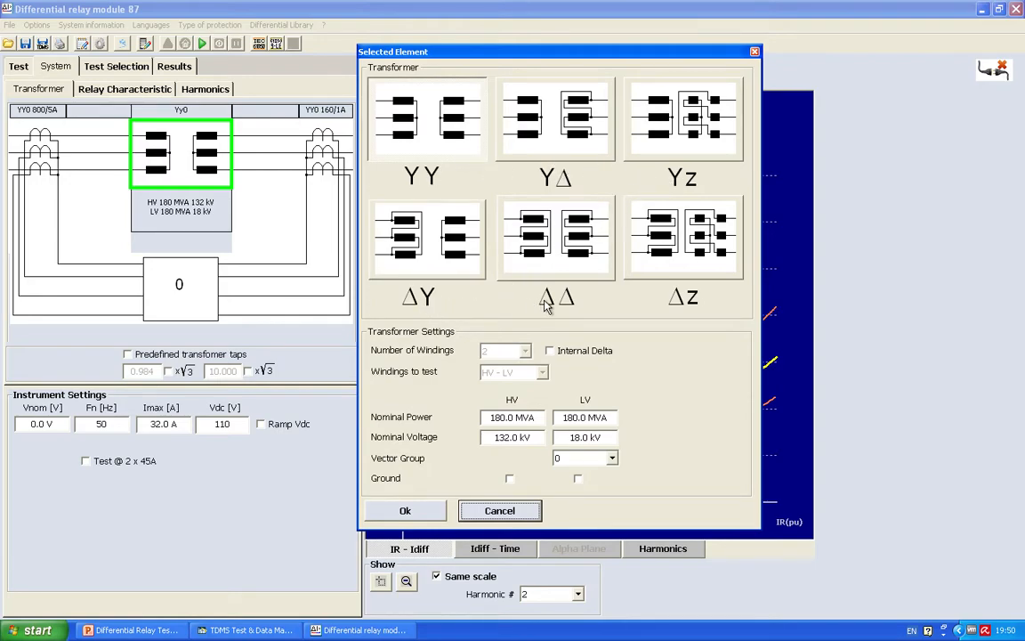
{"action": "left_click", "coordinate": [570, 145]}
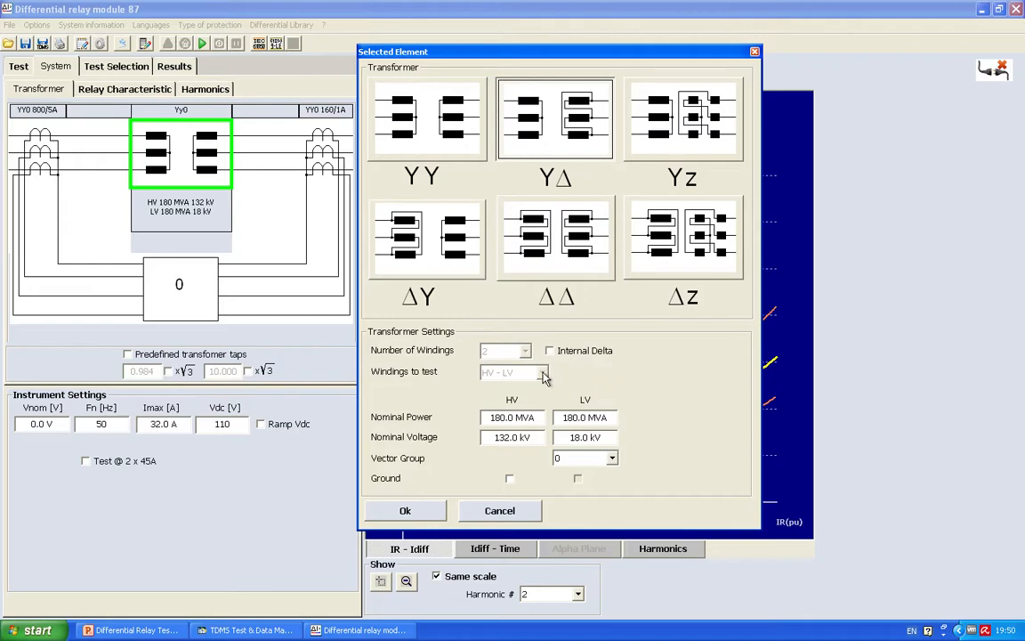
Step: Set the transformer's nominal power to 50 MVA on both the HV and LV windings
{"action": "double_click", "coordinate": [503, 416]}
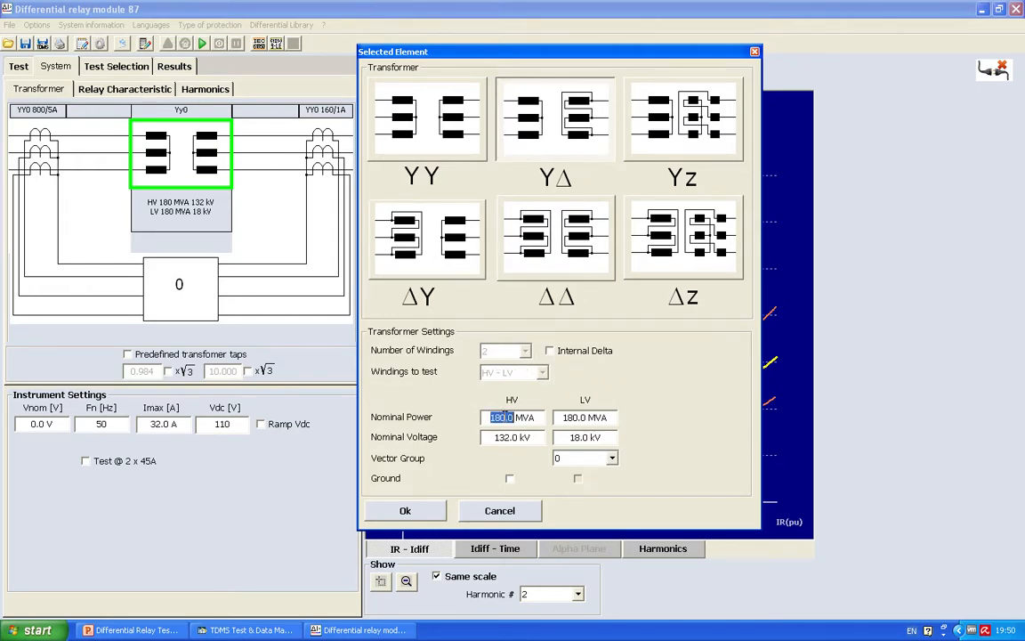
{"action": "type", "text": "50"}
{"action": "key", "text": "Return"}
{"action": "key", "text": "Tab"}
{"action": "type", "text": "50"}
{"action": "key", "text": "Return"}
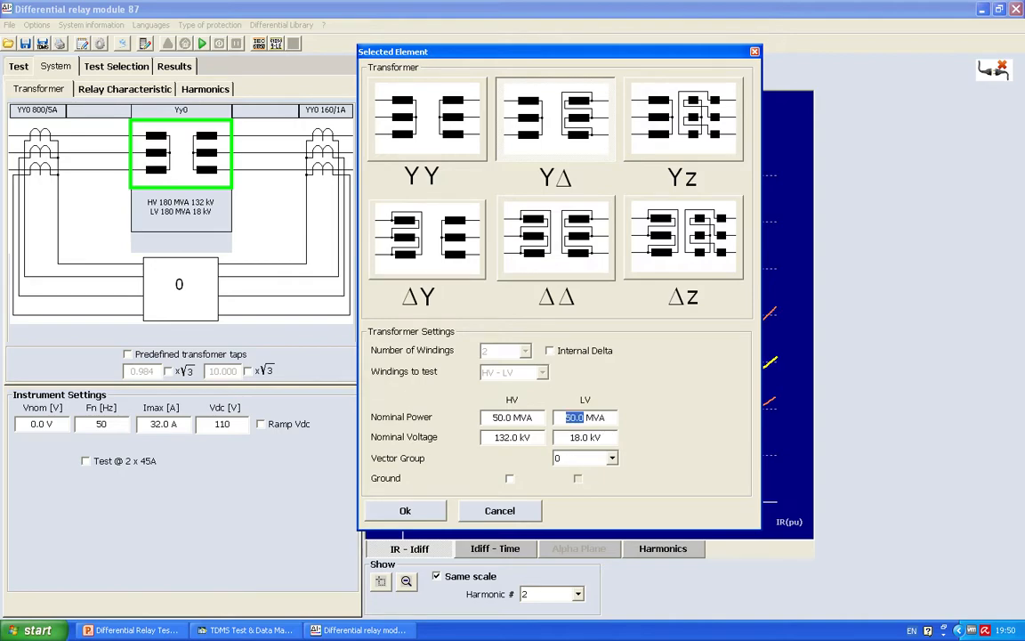
Step: Keep the transformer's nominal voltages, set its vector group to 11 and apply the settings
{"action": "left_click", "coordinate": [510, 437]}
{"action": "left_click", "coordinate": [574, 437]}
{"action": "left_click", "coordinate": [584, 458]}
{"action": "left_click_drag", "start_coordinate": [613, 488], "coordinate": [613, 508]}
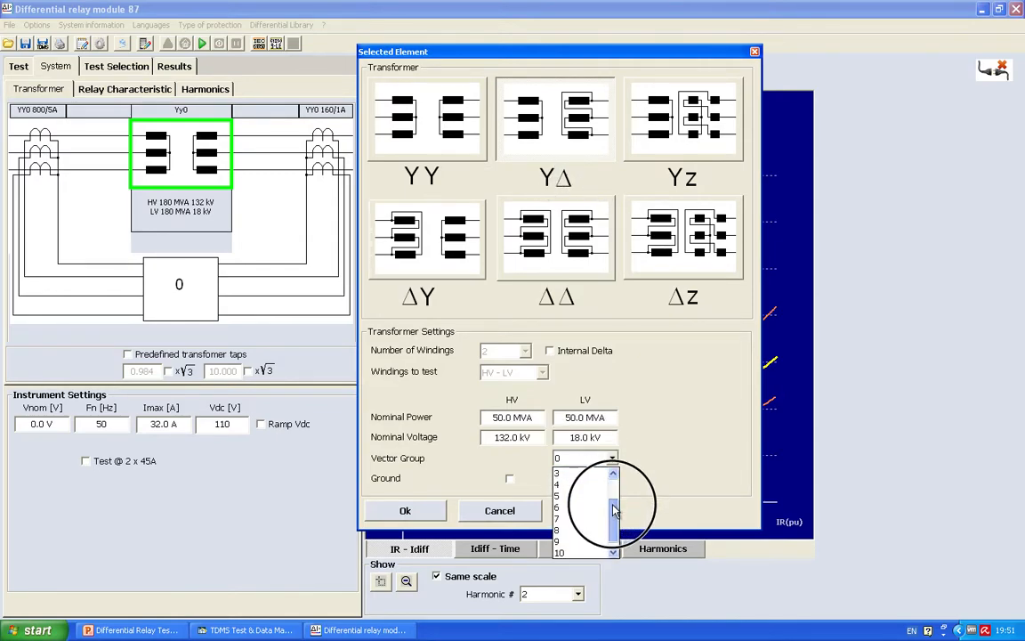
{"action": "left_click", "coordinate": [572, 553]}
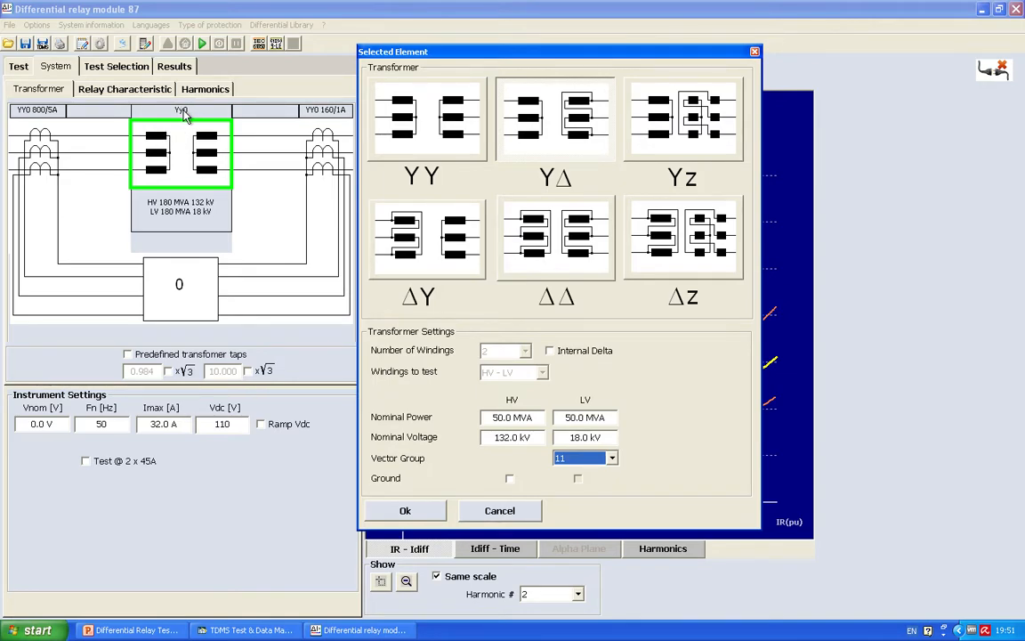
{"action": "left_click", "coordinate": [408, 510]}
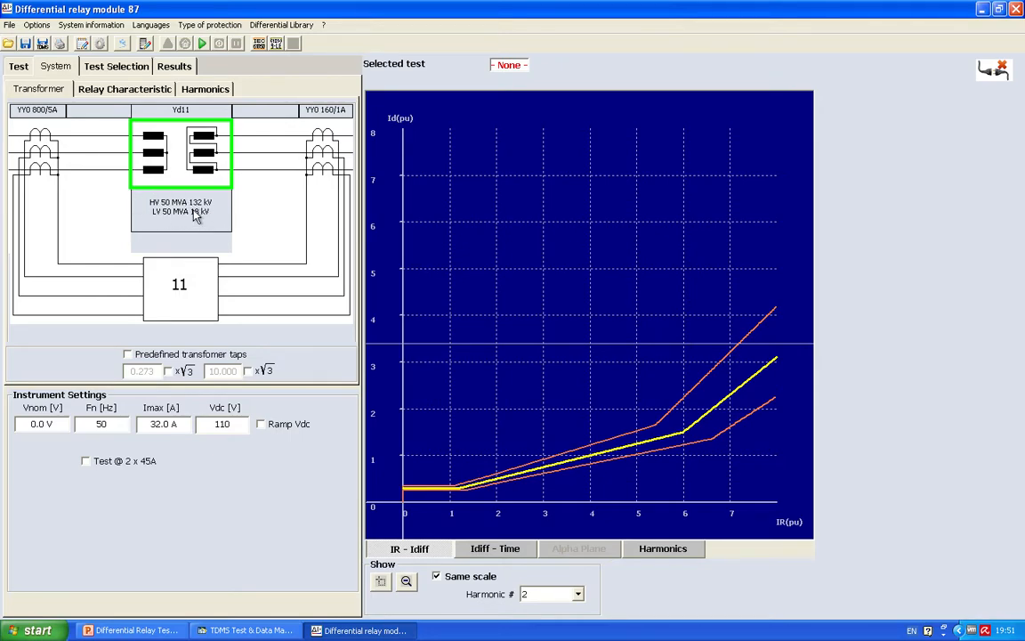
Step: Set the HV-side measuring CTs to a primary current of 250 and a secondary current of 1
{"action": "double_click", "coordinate": [42, 145]}
{"action": "double_click", "coordinate": [505, 289]}
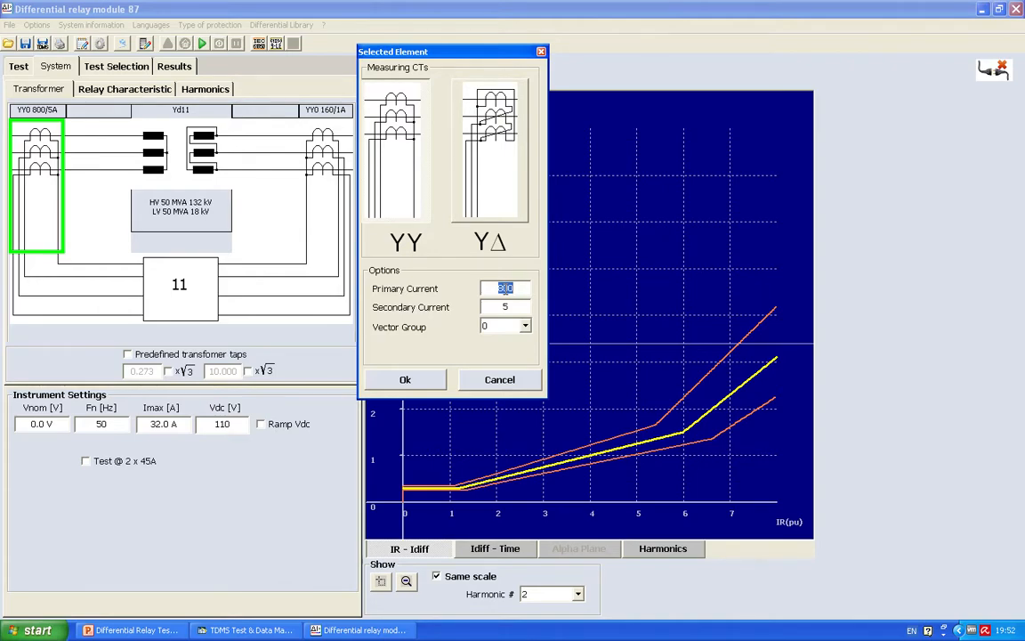
{"action": "type", "text": "250"}
{"action": "double_click", "coordinate": [507, 307]}
{"action": "type", "text": "1"}
{"action": "left_click", "coordinate": [405, 382]}
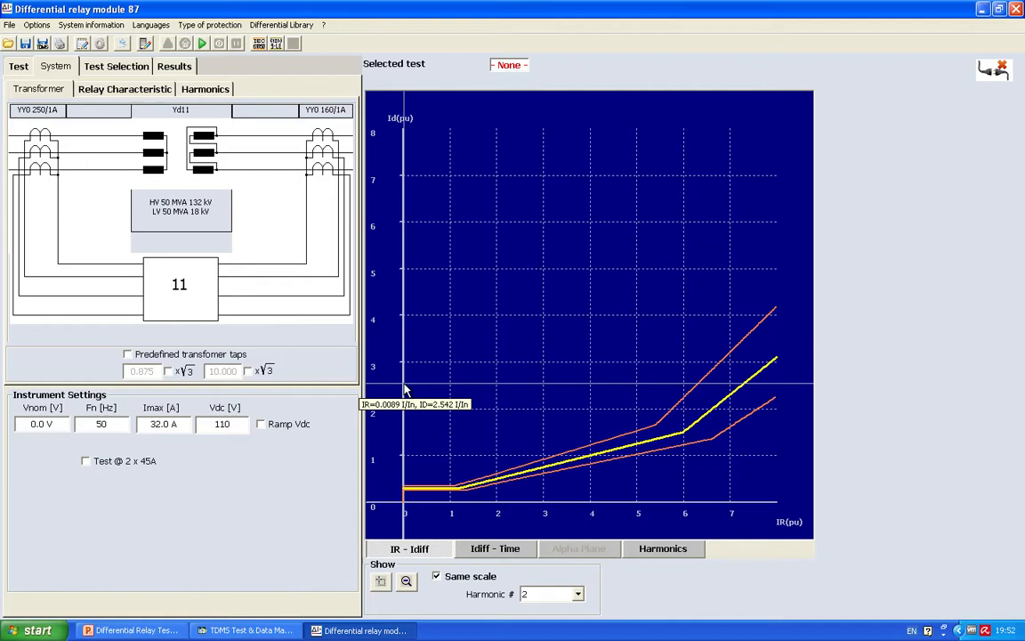
Step: Set the primary current of the LV-side measuring CTs to 1500
{"action": "left_click", "coordinate": [323, 156]}
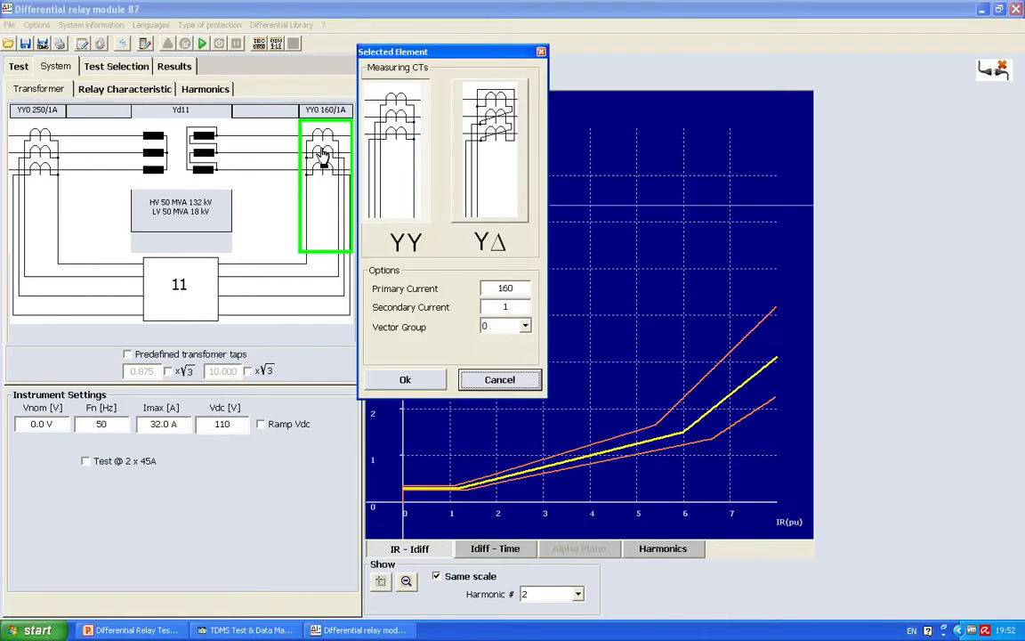
{"action": "double_click", "coordinate": [513, 288]}
{"action": "type", "text": "1500"}
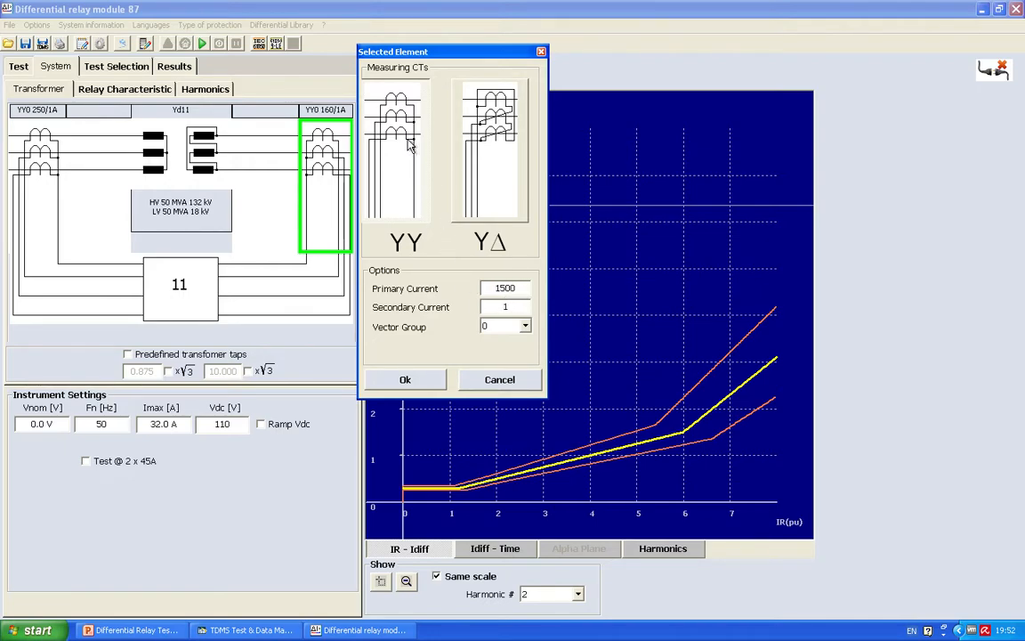
{"action": "left_click", "coordinate": [415, 382]}
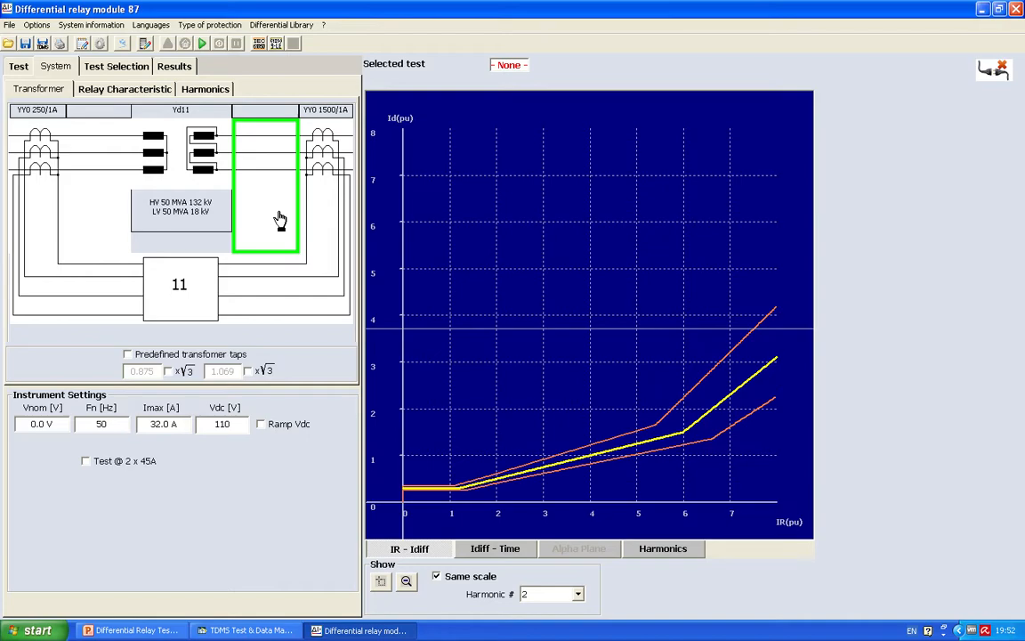
Step: Add an earthing transformer on the LV side of the power transformer and remove it again
{"action": "left_click", "coordinate": [280, 219]}
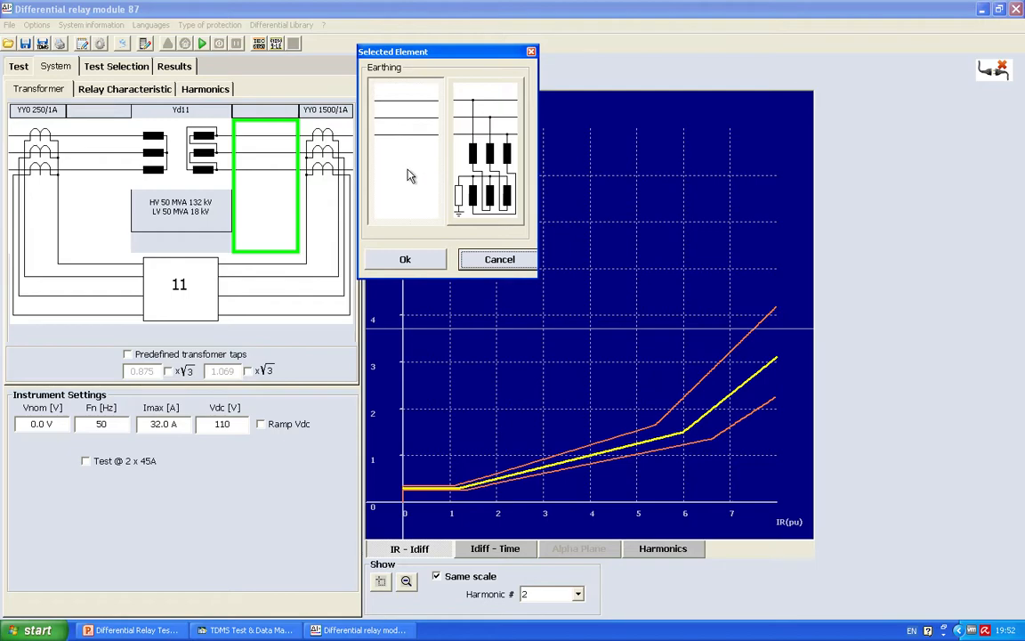
{"action": "left_click", "coordinate": [479, 161]}
{"action": "left_click", "coordinate": [424, 259]}
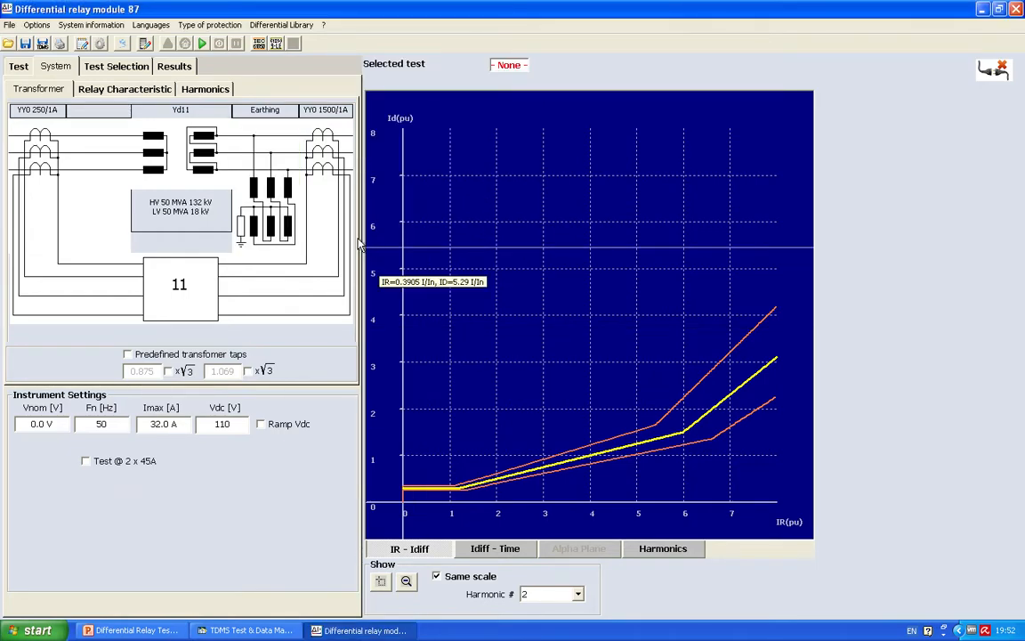
{"action": "left_click", "coordinate": [281, 206]}
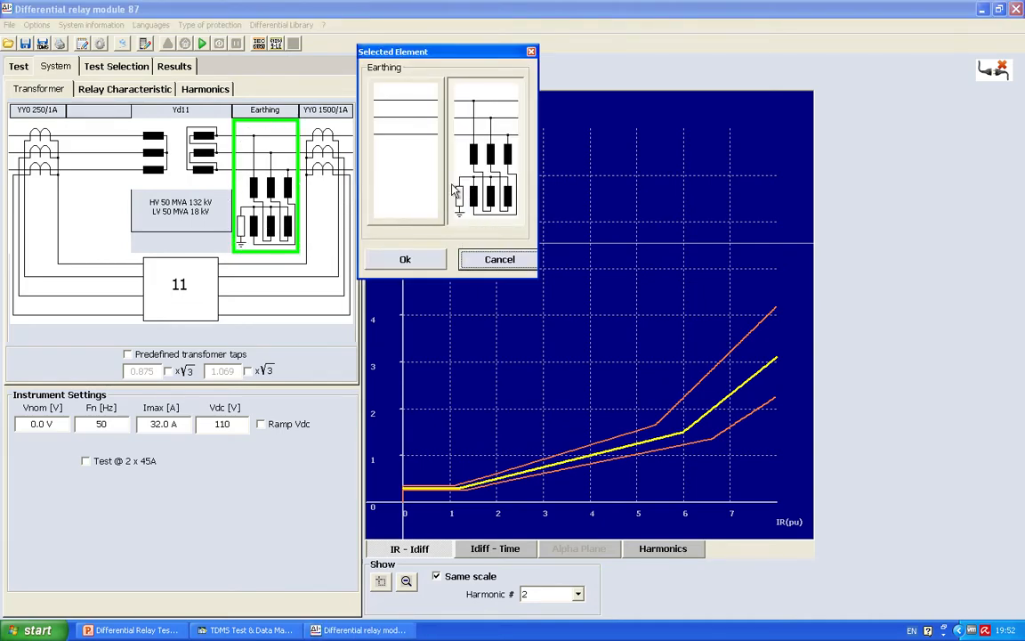
{"action": "left_click", "coordinate": [405, 168]}
{"action": "left_click", "coordinate": [405, 259]}
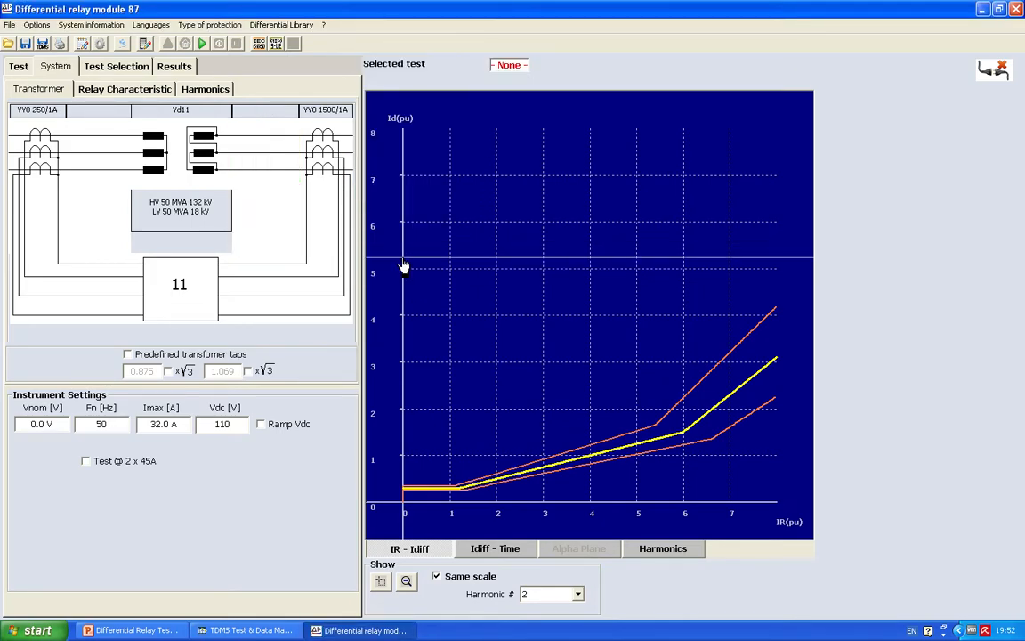
Step: Review the HV-side earthing options and the LV-side interposing transformer options, keeping their existing selections
{"action": "left_click", "coordinate": [92, 207]}
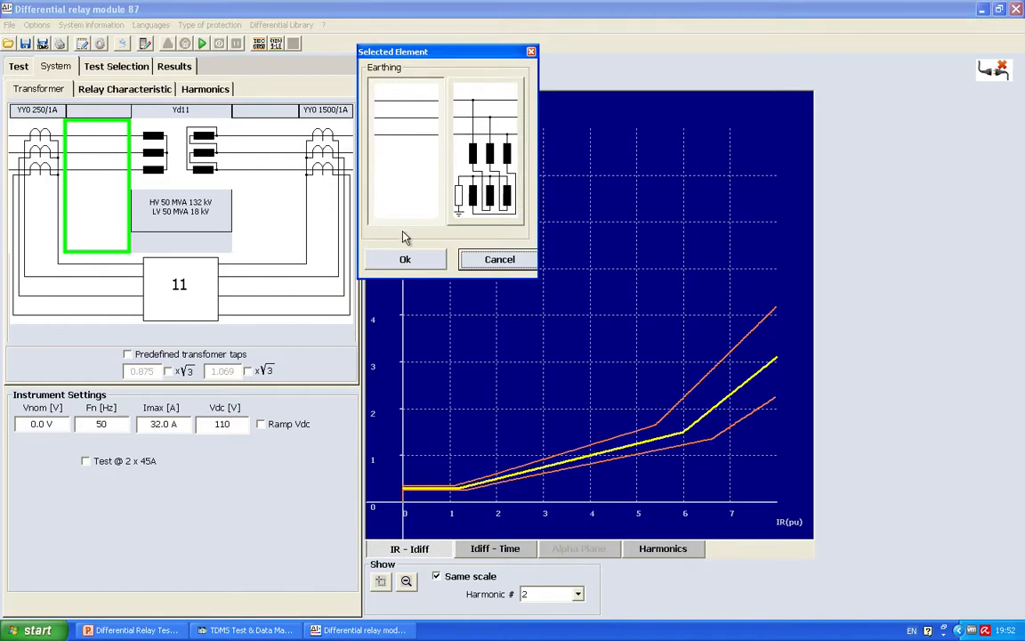
{"action": "left_click", "coordinate": [405, 259]}
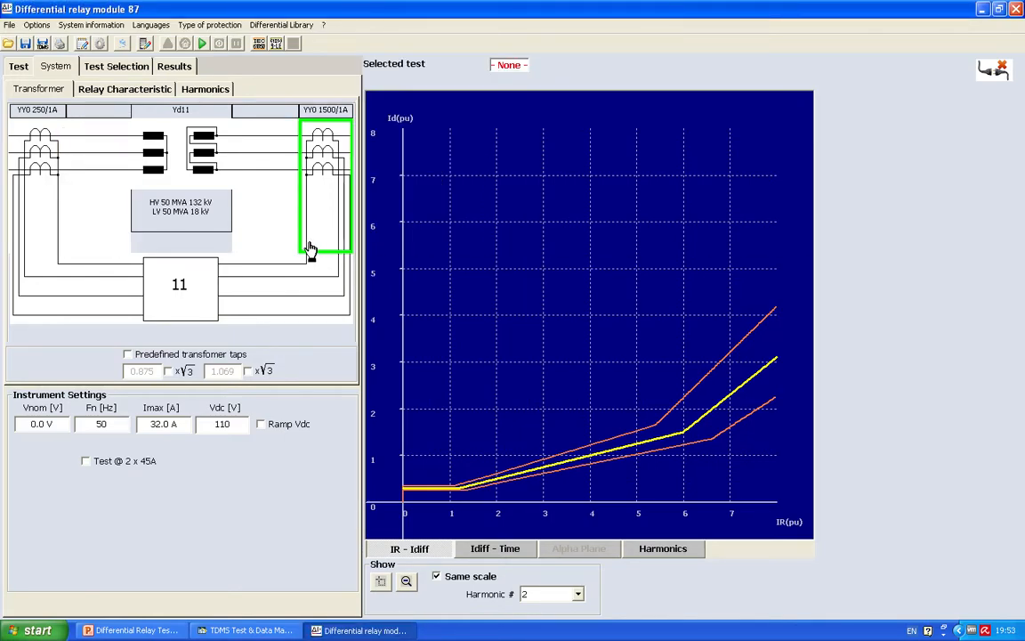
{"action": "left_click", "coordinate": [292, 294]}
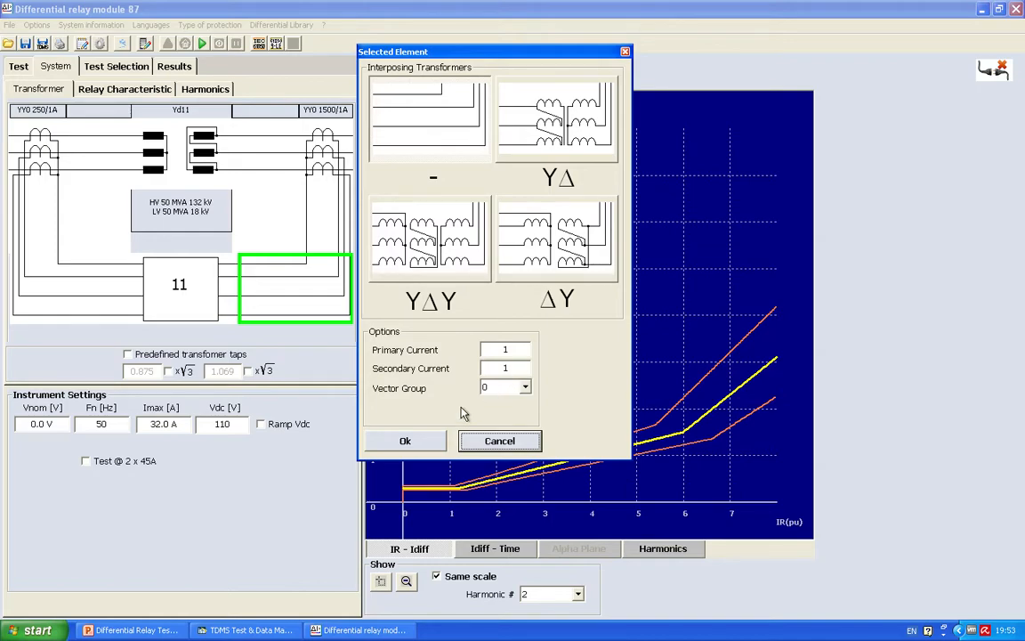
{"action": "left_click", "coordinate": [405, 442]}
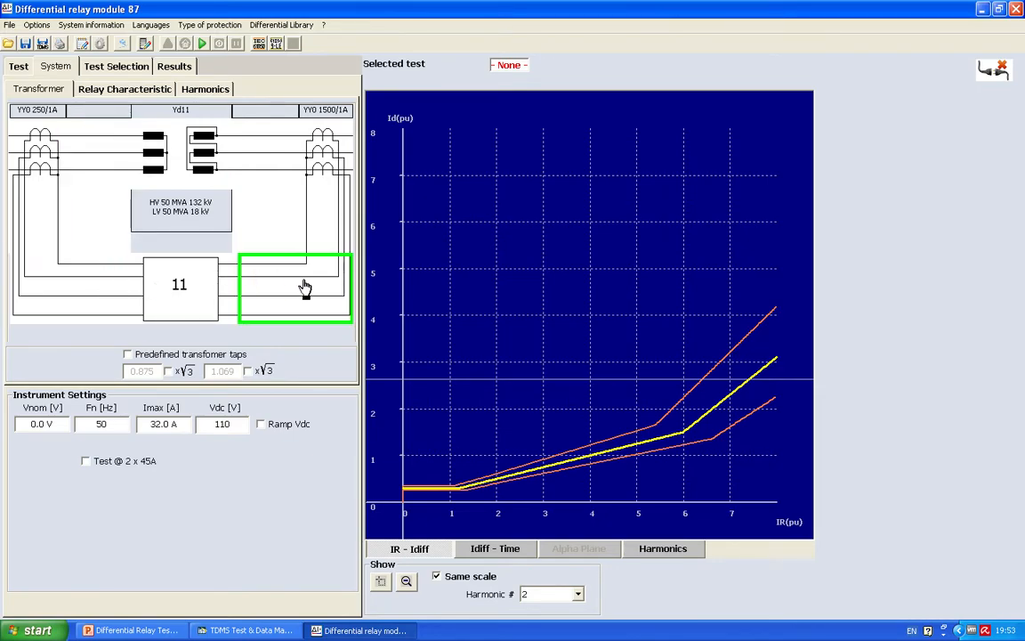
Step: In the relay options, enable HV internal phase and zero sequence compensation, with LV as reference winding and phase sequence ABC
{"action": "left_click", "coordinate": [203, 283]}
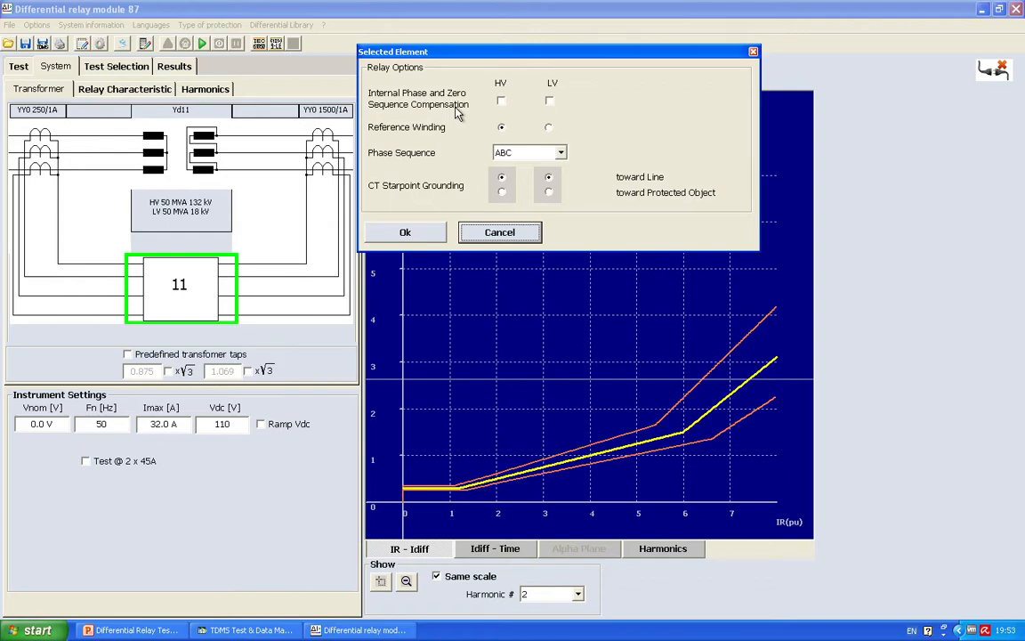
{"action": "left_click", "coordinate": [501, 103]}
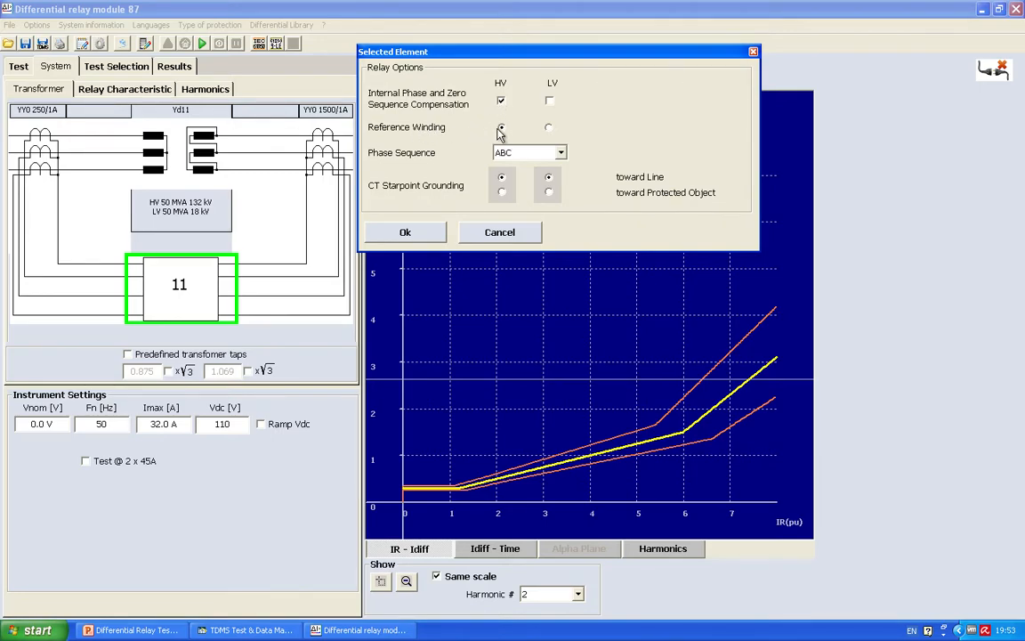
{"action": "left_click", "coordinate": [549, 128]}
{"action": "left_click", "coordinate": [537, 155]}
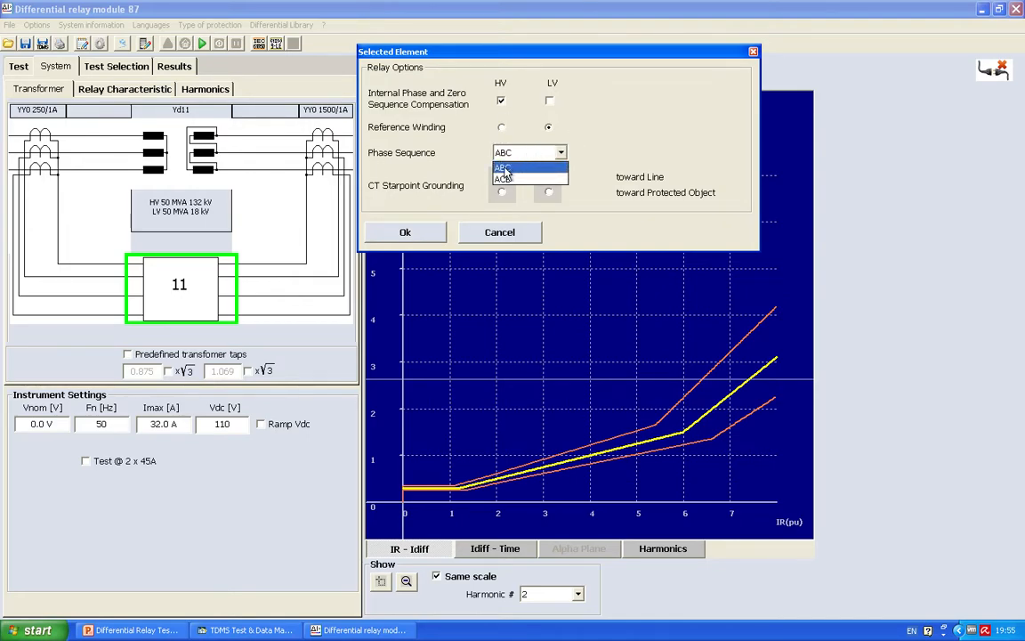
{"action": "left_click", "coordinate": [512, 168]}
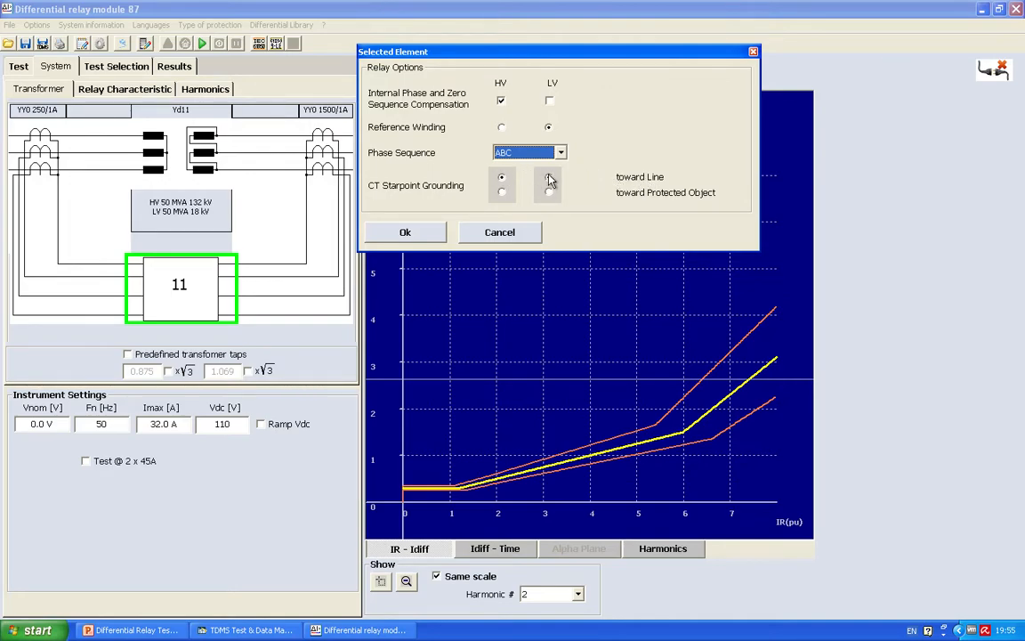
{"action": "left_click", "coordinate": [408, 232]}
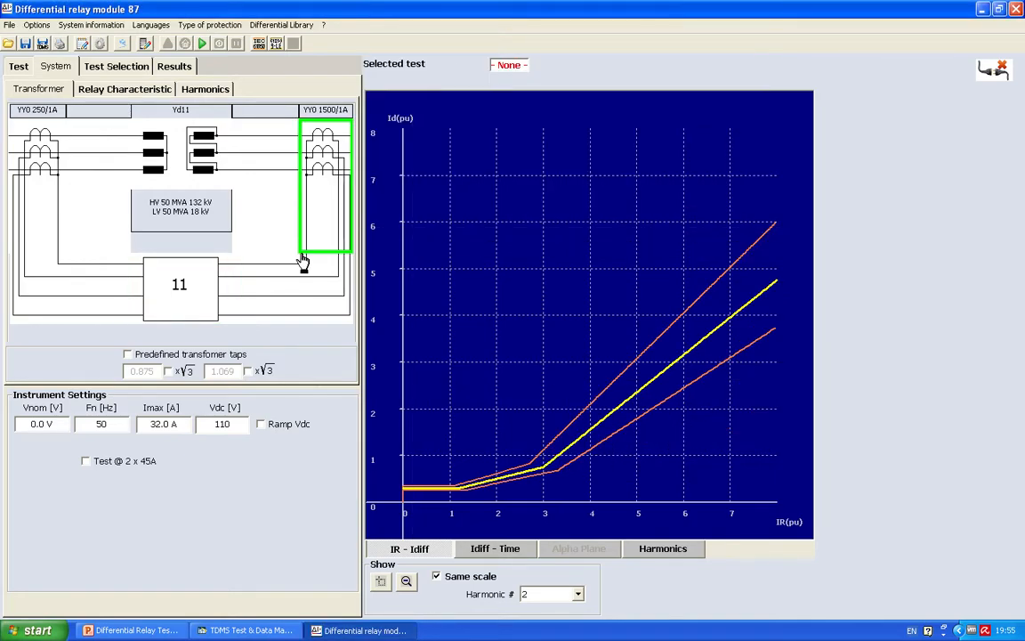
{"action": "left_click", "coordinate": [177, 314]}
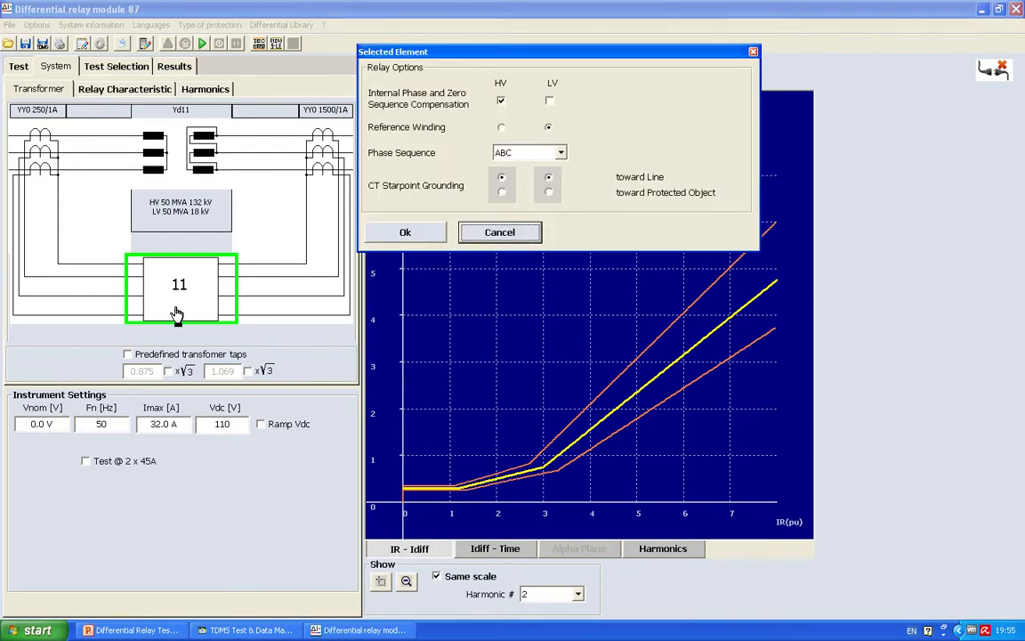
{"action": "left_click", "coordinate": [407, 232]}
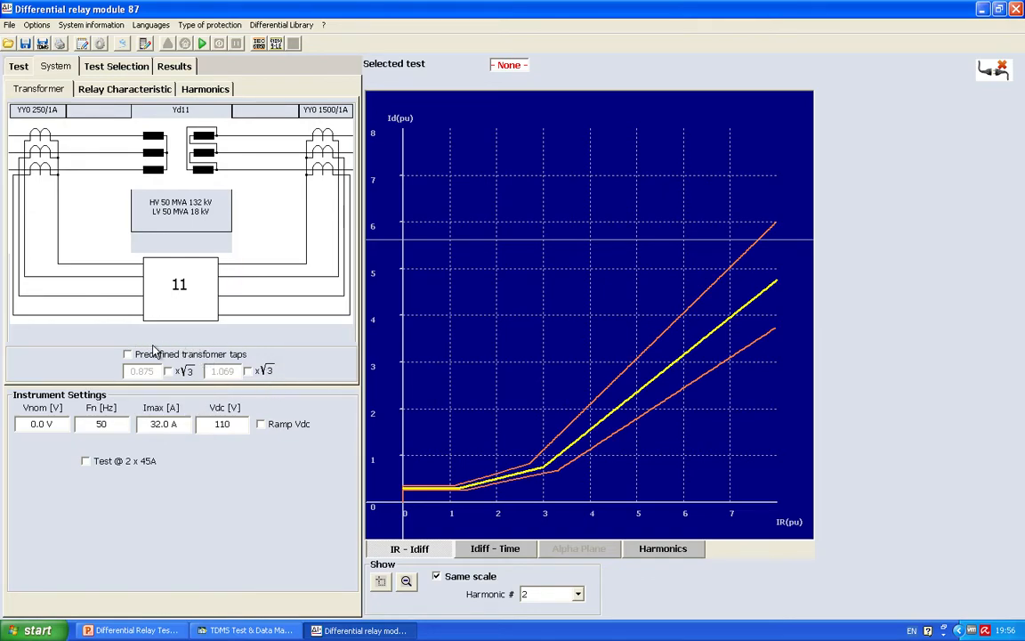
Step: Enable predefined transformer taps and set the first tap to 0.361 and the second to 0.547
{"action": "left_click", "coordinate": [128, 355]}
{"action": "double_click", "coordinate": [139, 369]}
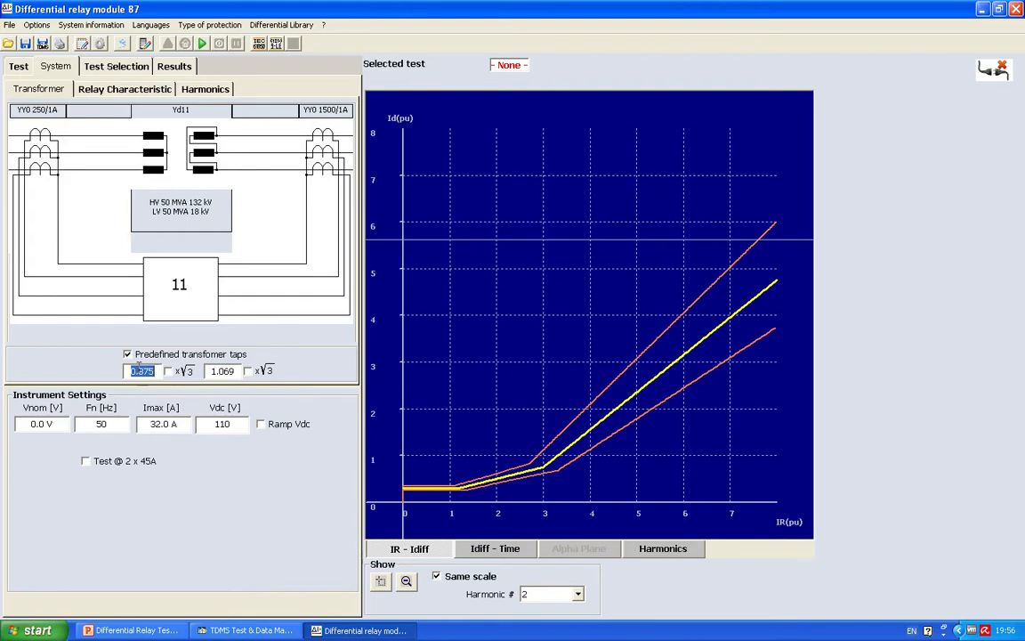
{"action": "type", "text": "0.361"}
{"action": "double_click", "coordinate": [214, 368]}
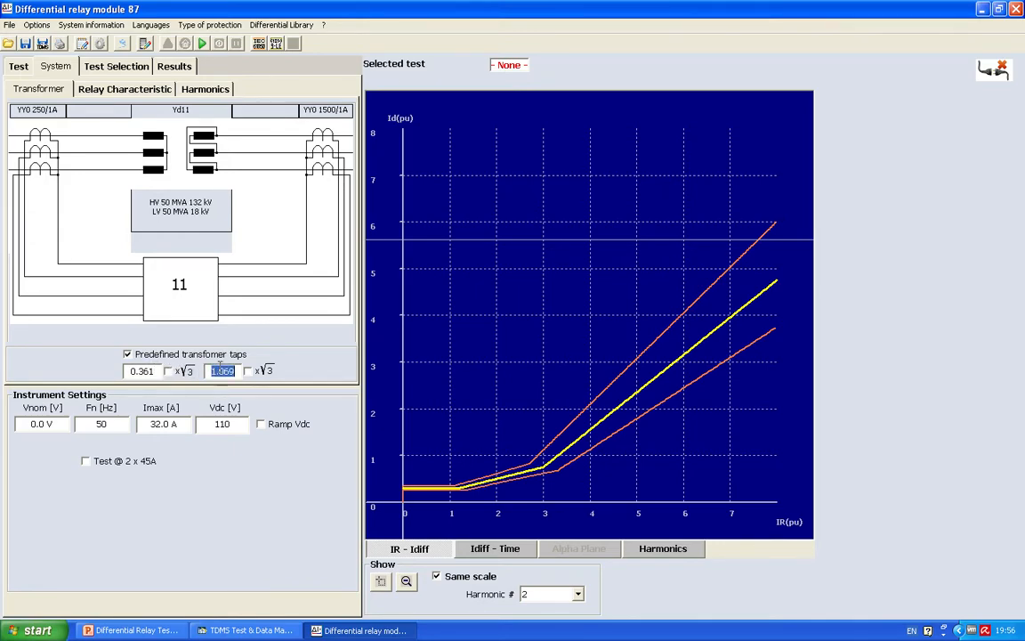
{"action": "type", "text": "0."}
{"action": "type", "text": "5"}
{"action": "type", "text": "47"}
Step: Choose the two-slope nominal relay characteristic and set Slope 2 to 200 % and the base point to 2.5 I/In
{"action": "left_click", "coordinate": [124, 92]}
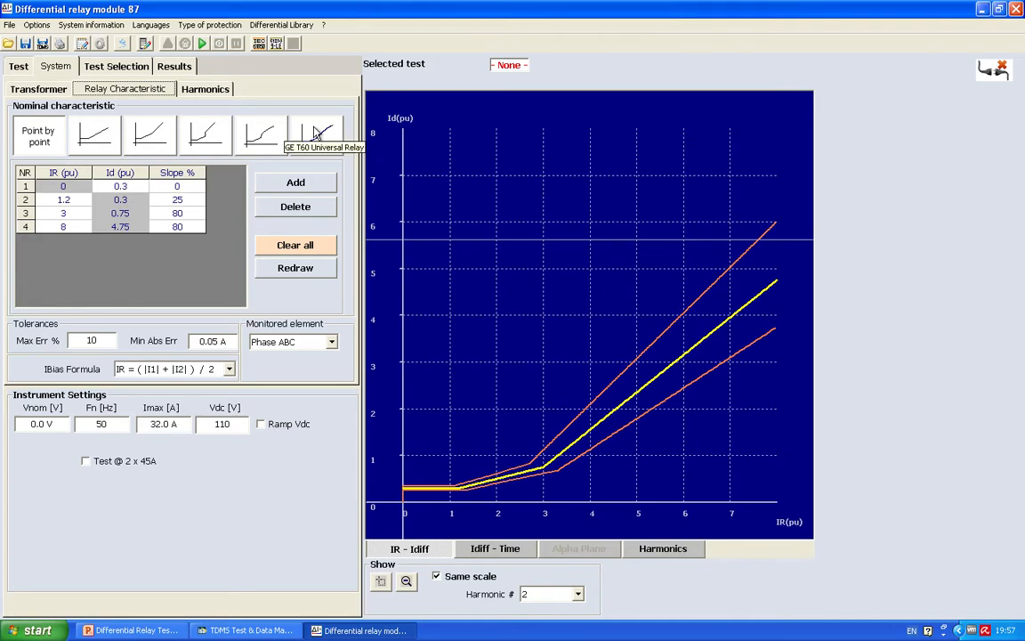
{"action": "left_click", "coordinate": [153, 137]}
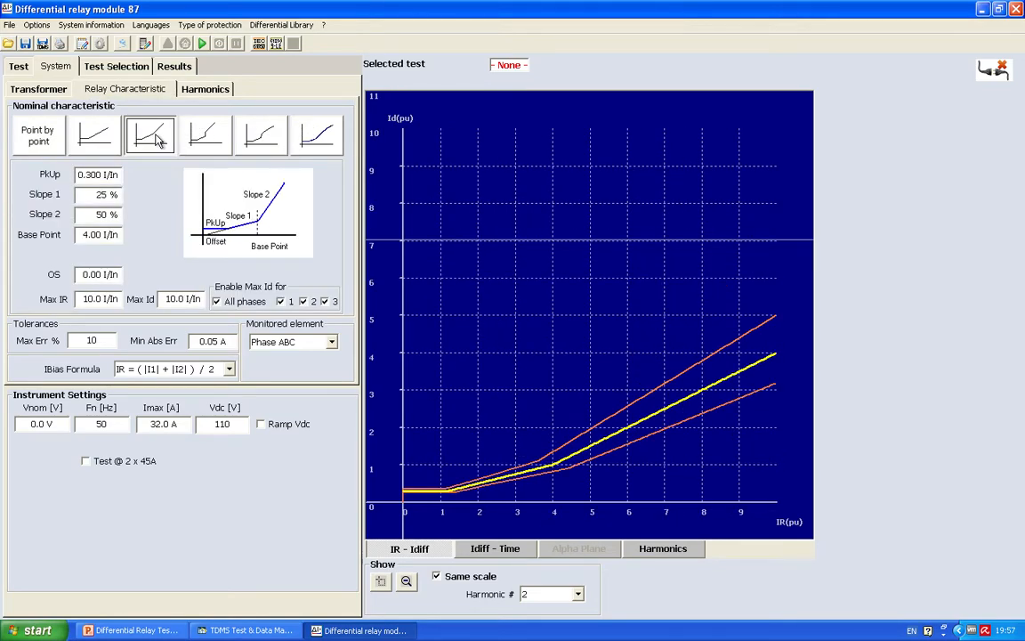
{"action": "double_click", "coordinate": [104, 175]}
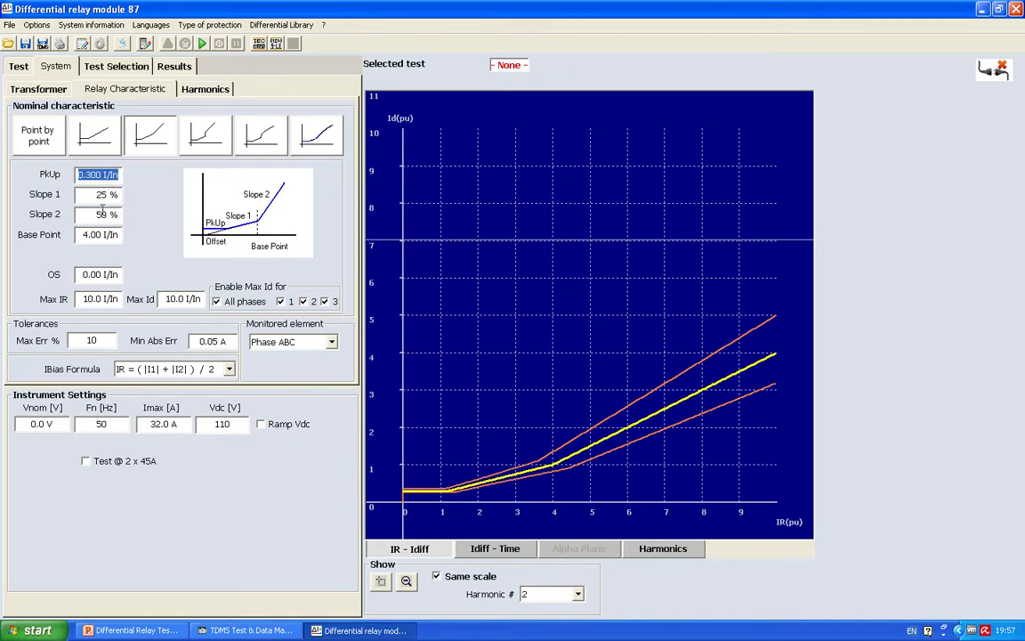
{"action": "left_click", "coordinate": [104, 210]}
{"action": "type", "text": "200"}
{"action": "key", "text": "Return"}
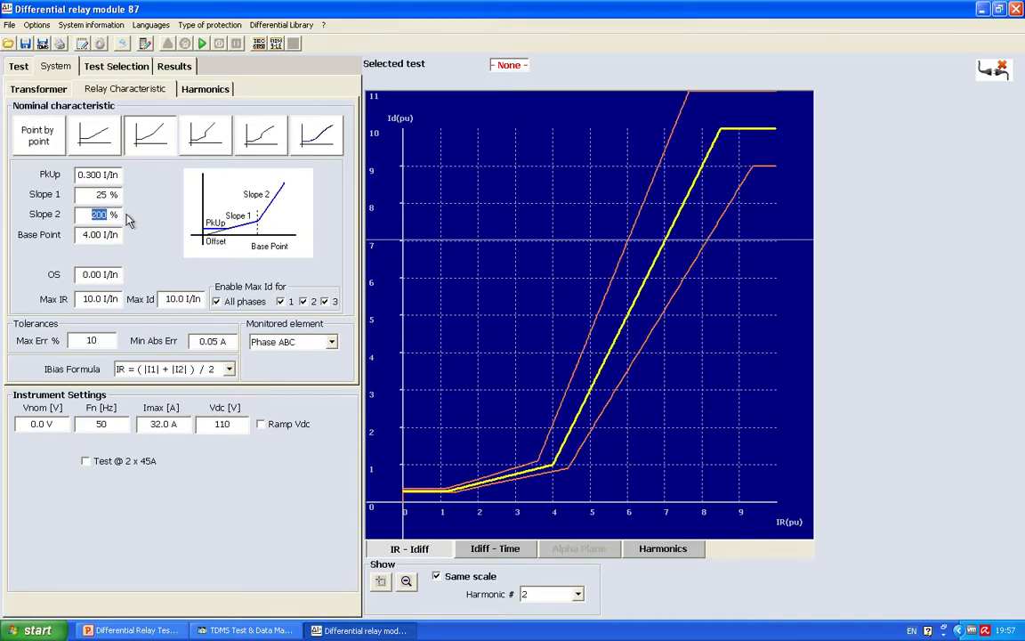
{"action": "left_click", "coordinate": [98, 234]}
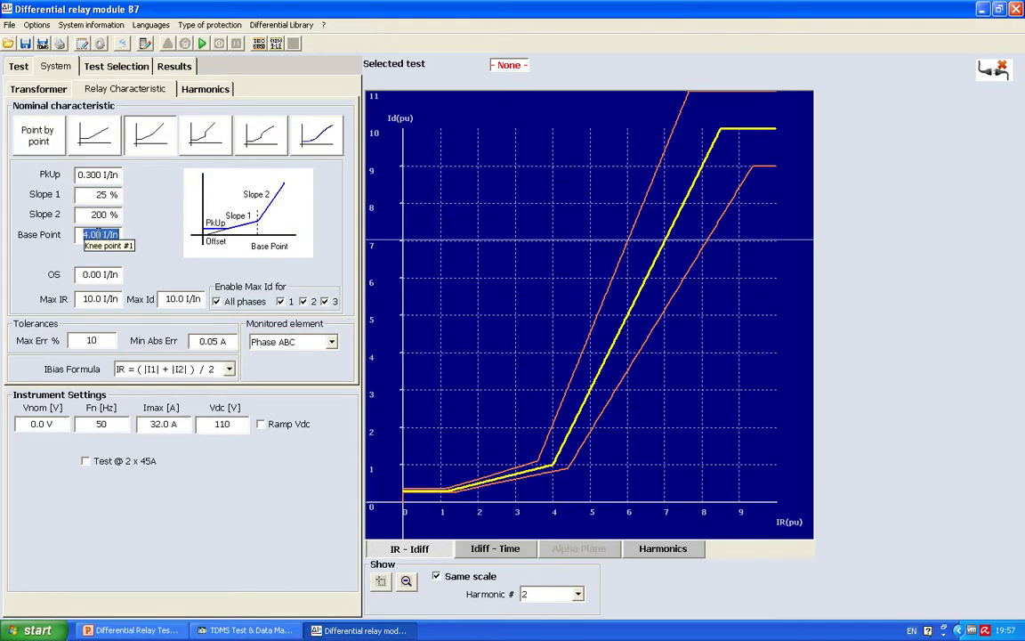
{"action": "type", "text": "2.5"}
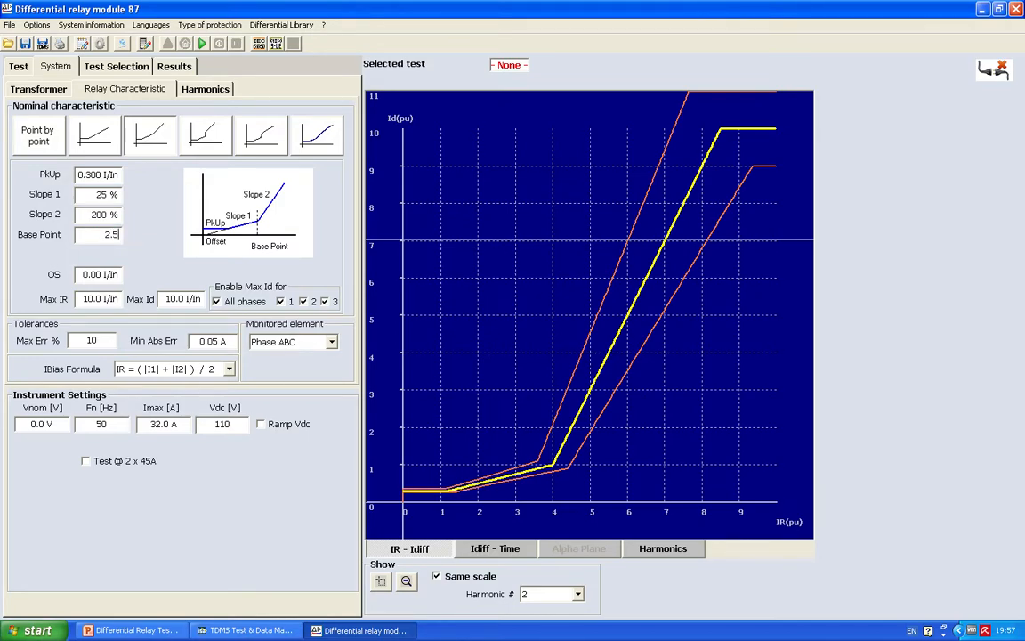
{"action": "key", "text": "Return"}
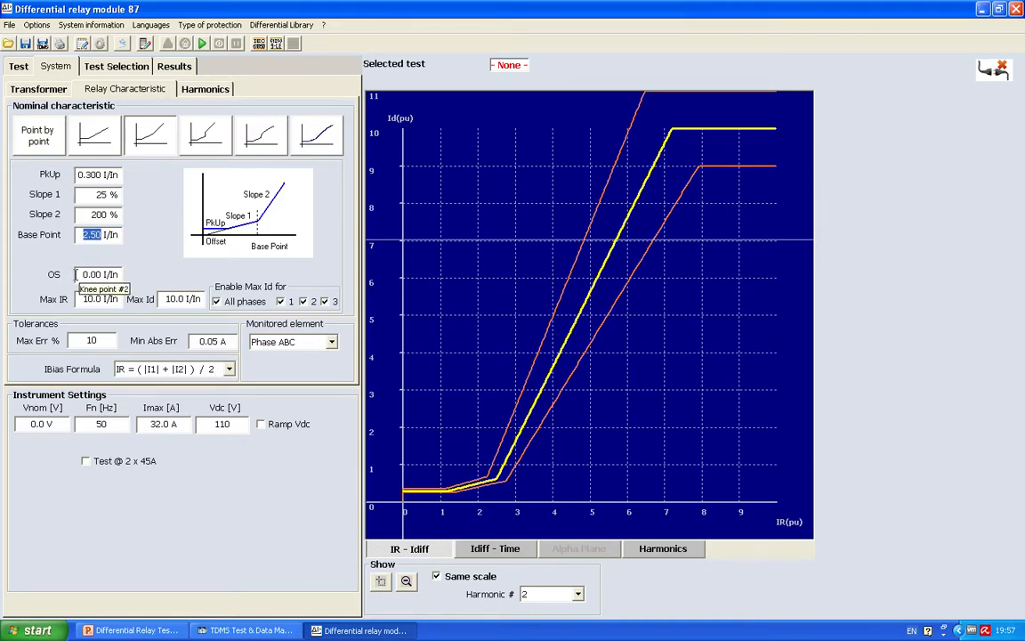
Step: Limit the relay characteristic to a maximum IR of 8 I/In and a maximum Id of 8 I/In
{"action": "left_click", "coordinate": [88, 297]}
{"action": "type", "text": "8"}
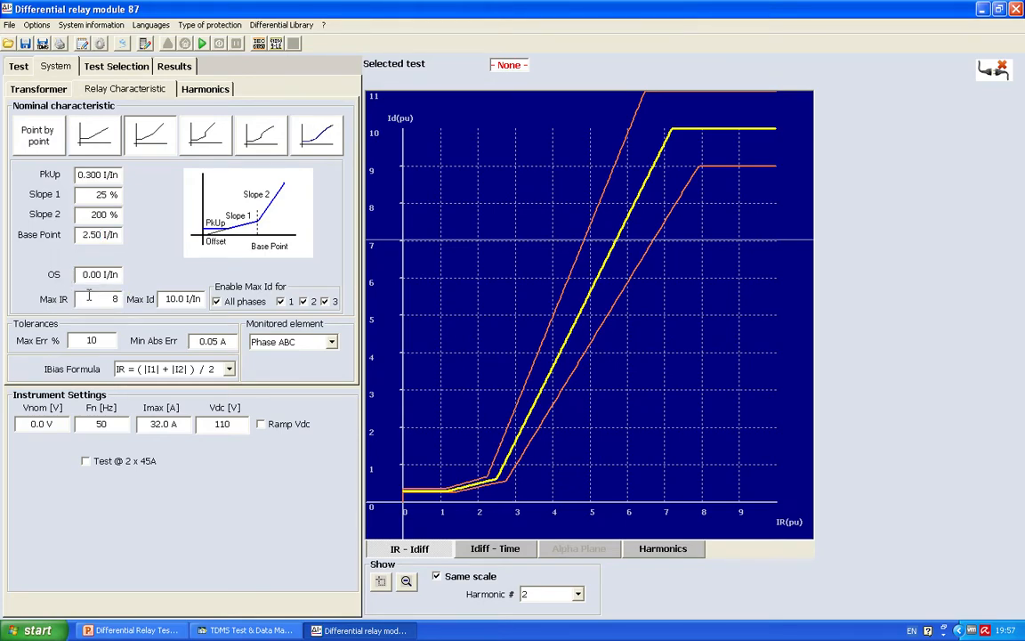
{"action": "key", "text": "Return"}
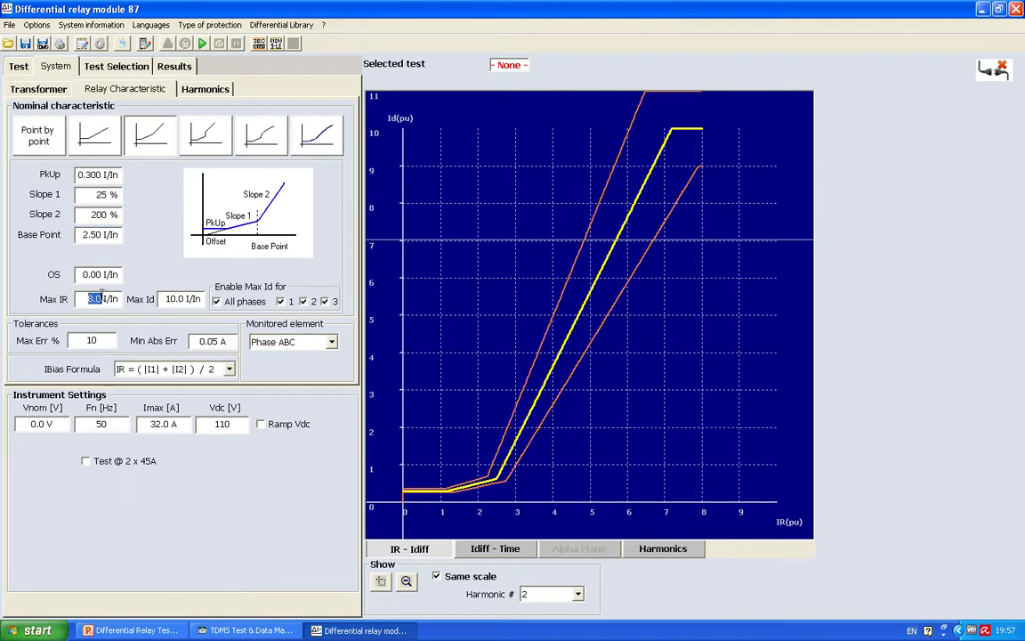
{"action": "left_click", "coordinate": [179, 297]}
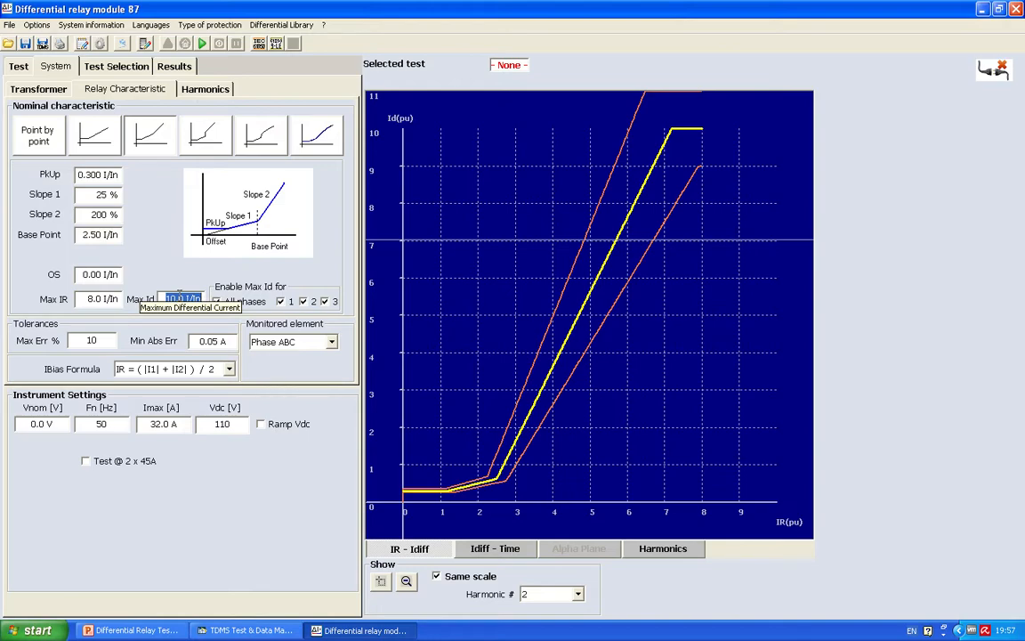
{"action": "type", "text": "8"}
{"action": "key", "text": "Return"}
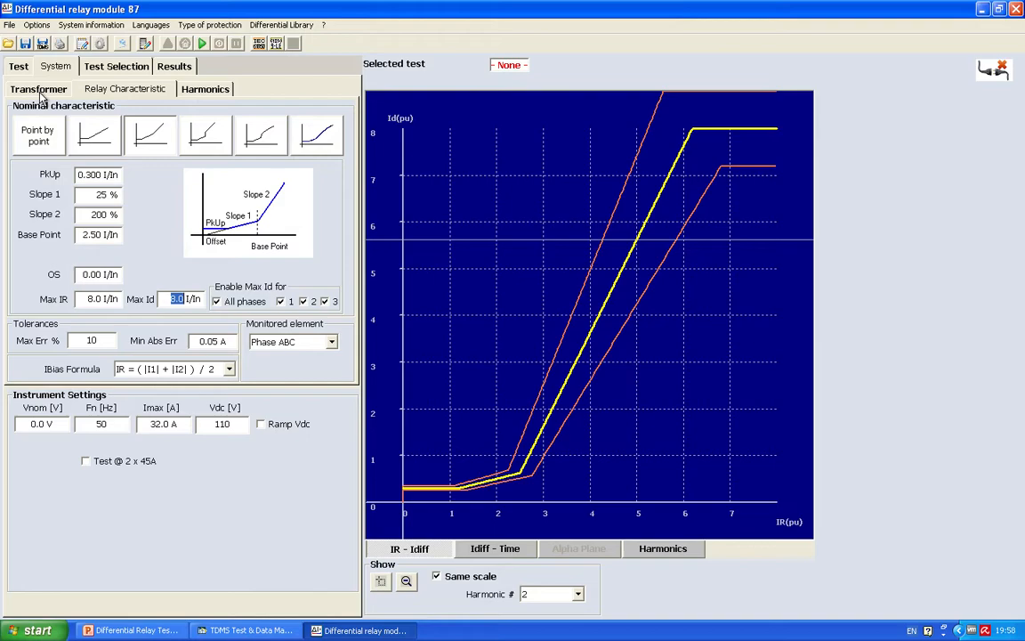
Step: Connect to the test instrument as a DRTS 34 / DRTS 64 / DRTS 66 model over USB
{"action": "left_click", "coordinate": [127, 46]}
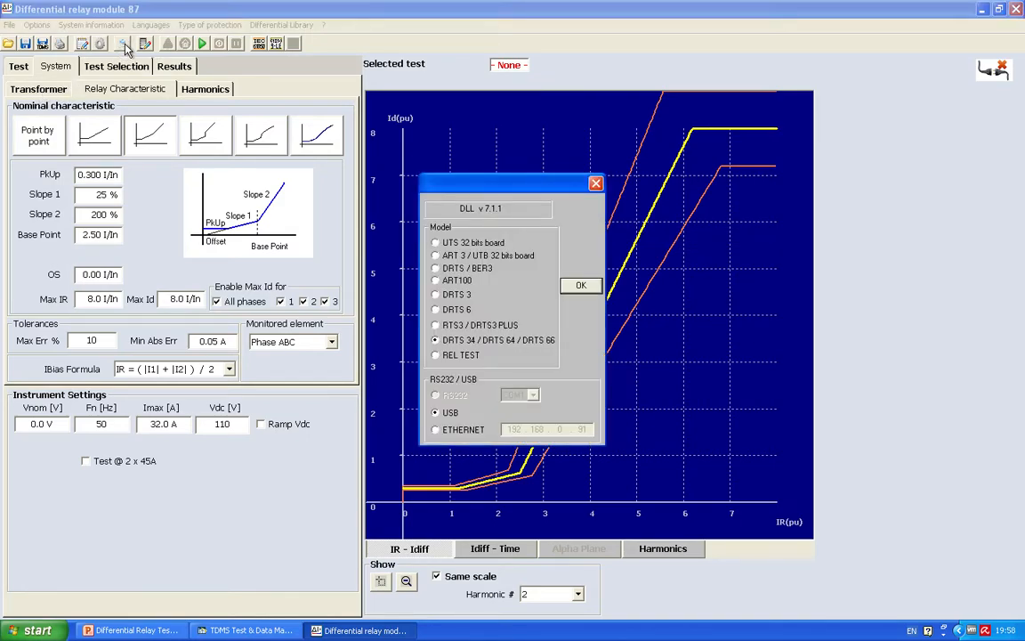
{"action": "left_click", "coordinate": [583, 286]}
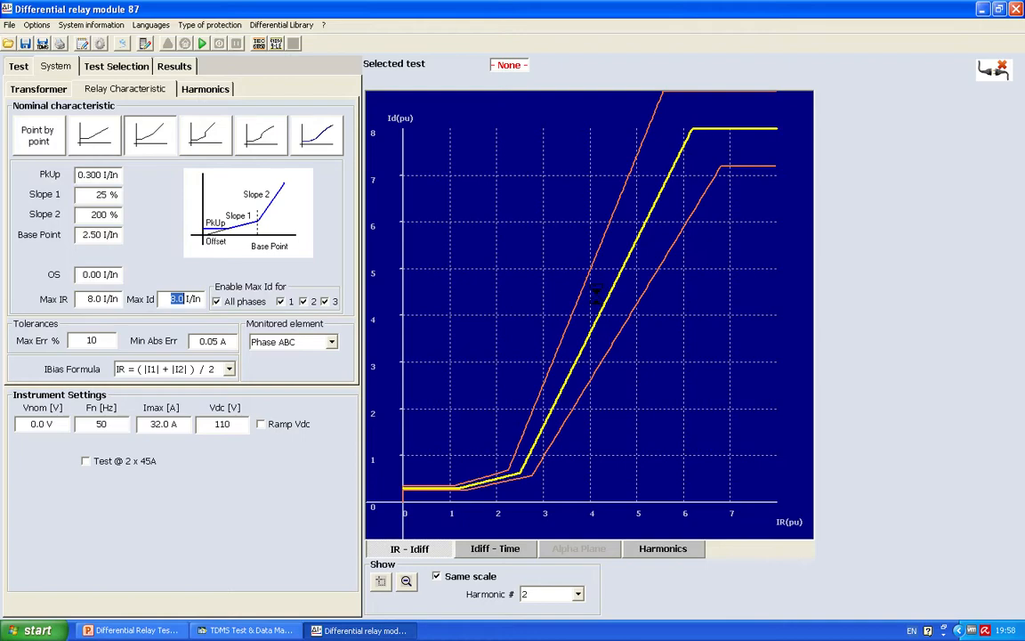
{"action": "left_click", "coordinate": [1001, 82]}
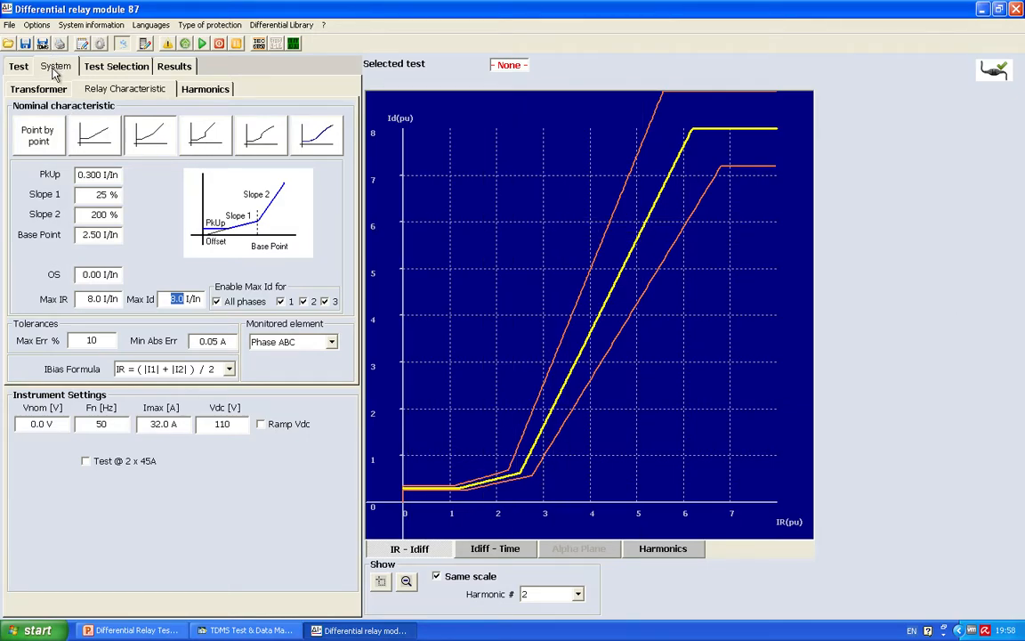
Step: Choose Click and test as the test type and confirm it
{"action": "left_click", "coordinate": [121, 71]}
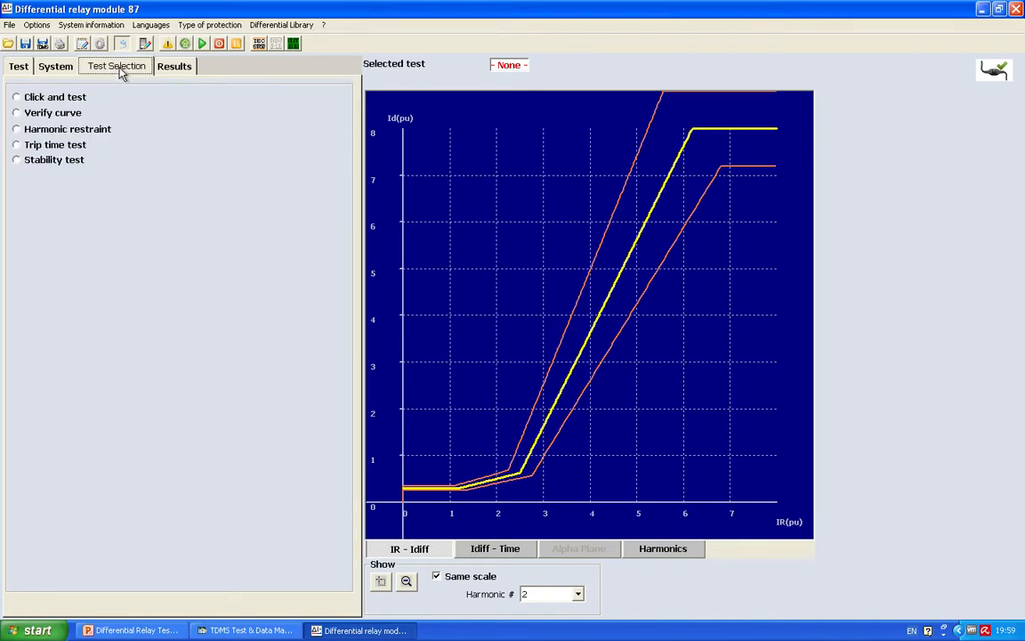
{"action": "left_click", "coordinate": [17, 98]}
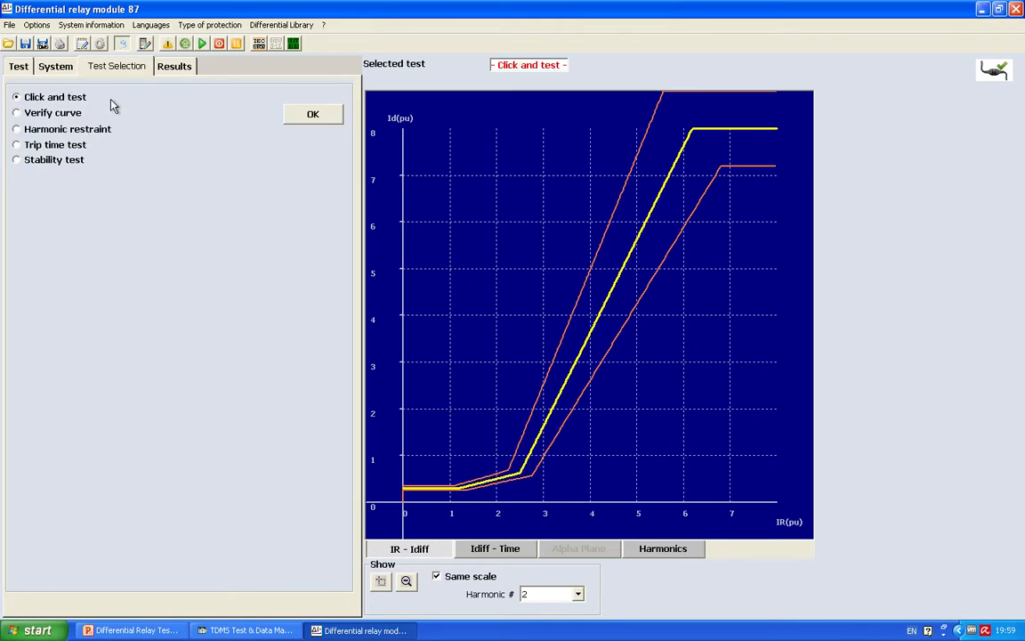
{"action": "left_click", "coordinate": [311, 118]}
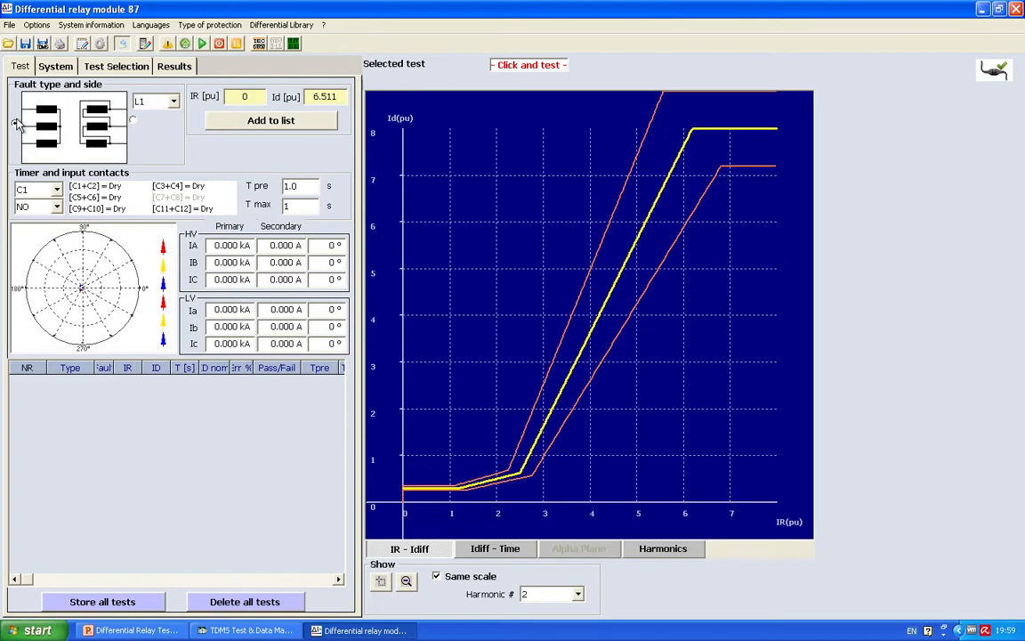
Step: Compare the L1 fault characteristics of the LV and HV sides, ending with the HV side selected
{"action": "left_click", "coordinate": [133, 121]}
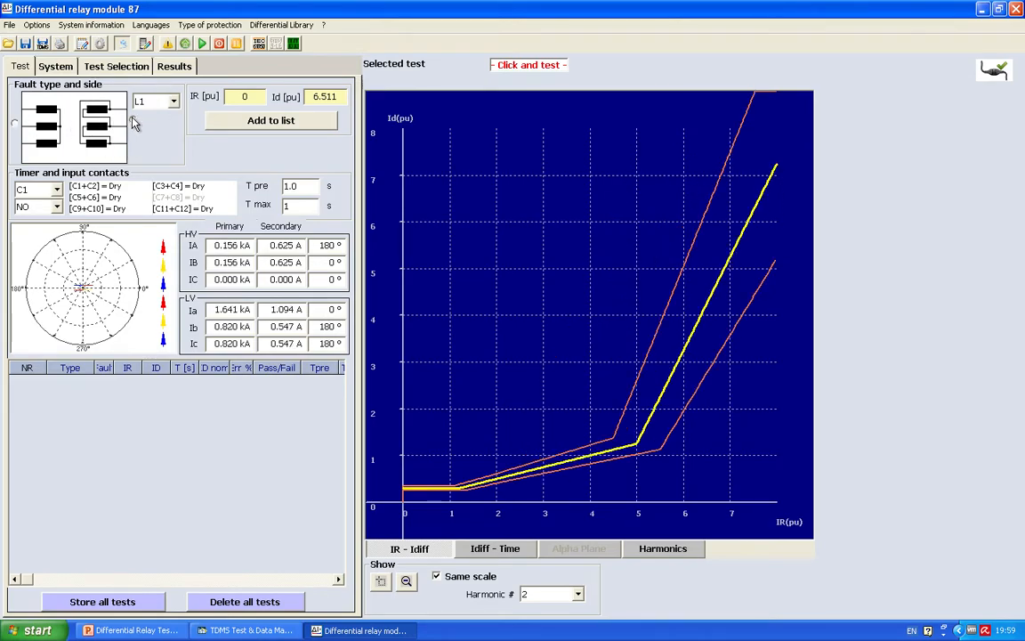
{"action": "left_click", "coordinate": [15, 125]}
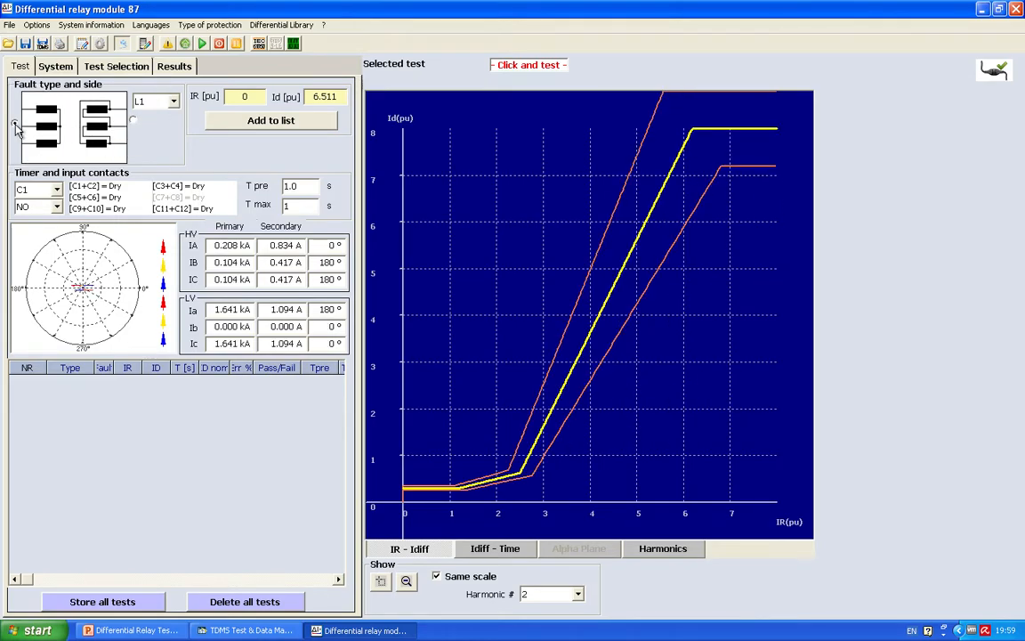
{"action": "left_click", "coordinate": [132, 122]}
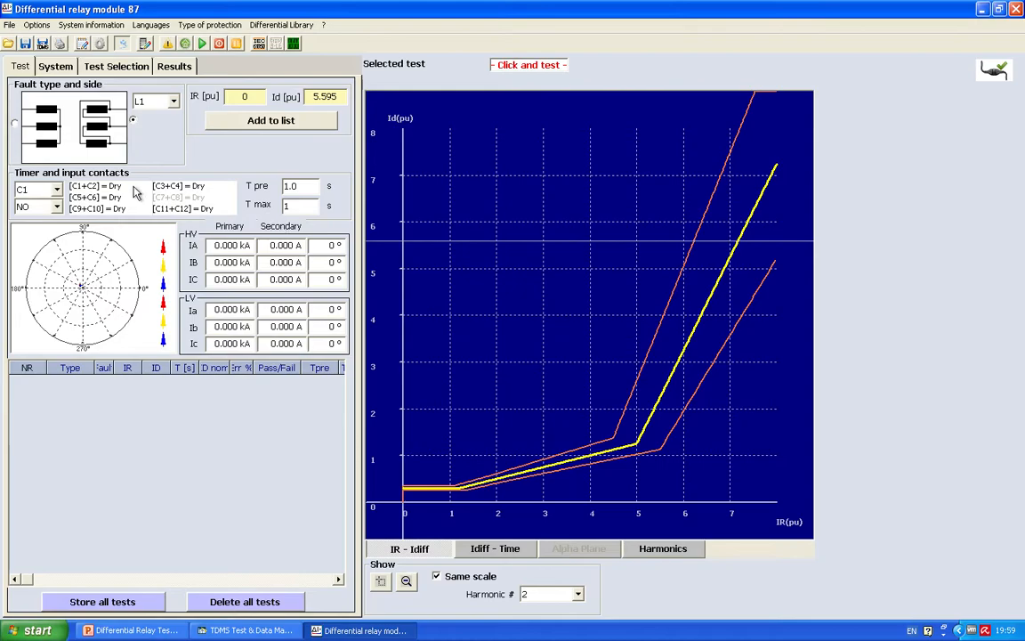
{"action": "left_click", "coordinate": [15, 124]}
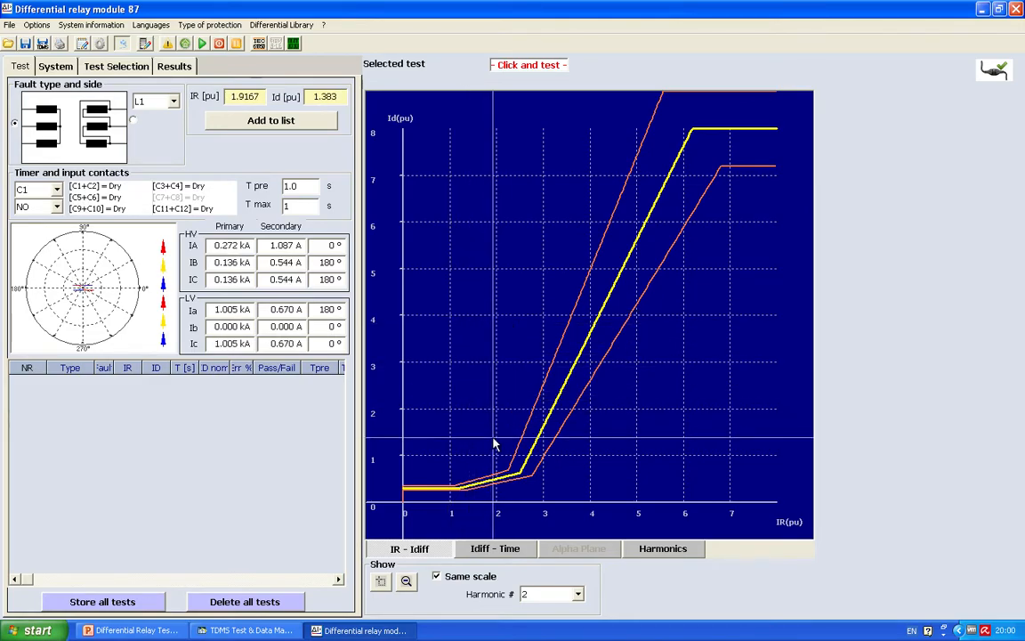
Step: Run an L1 test shot at about IR 2.05, Id 0.18 pu, generating the prefault values and confirming the primary-side relay connections
{"action": "left_click", "coordinate": [501, 501]}
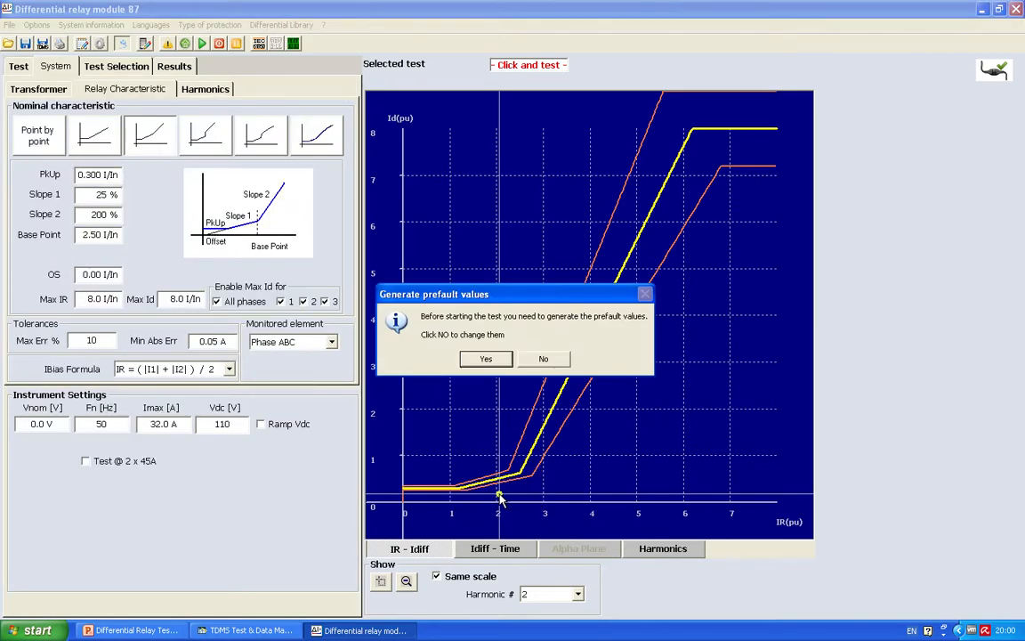
{"action": "left_click", "coordinate": [482, 360]}
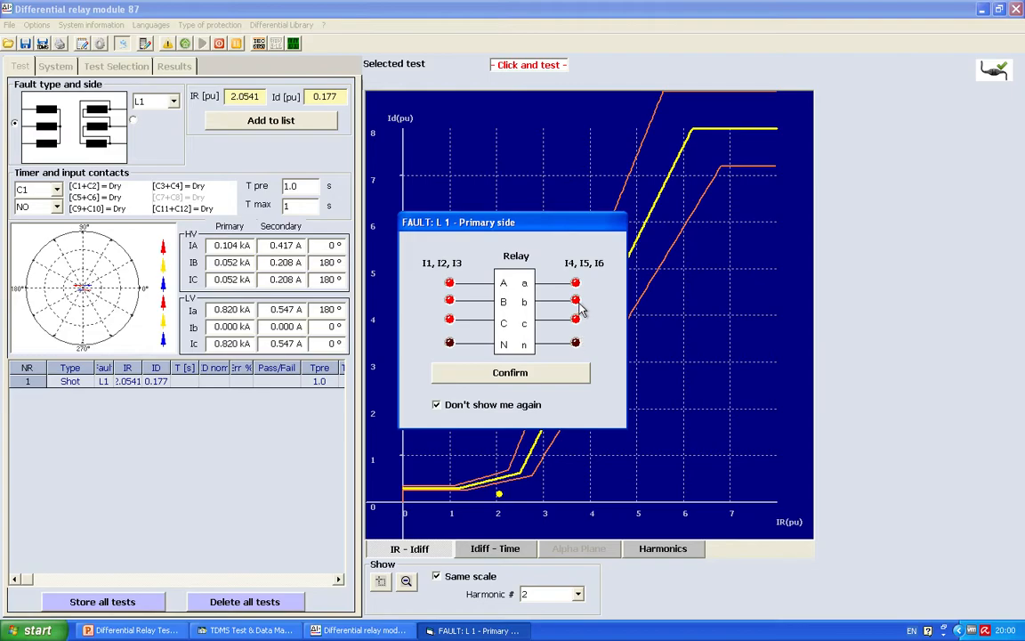
{"action": "left_click", "coordinate": [512, 376]}
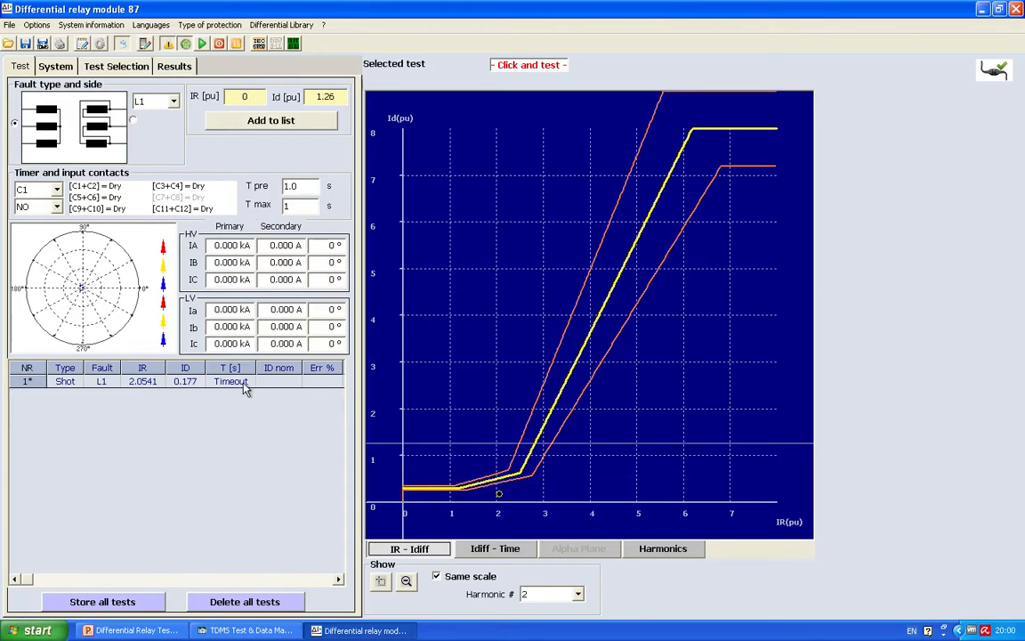
Step: Run six L1 shots below the nominal curve at about IR/Id 3.72/1.52, 5.09/3.37, 6.77/5.79, 5.81/6.40, 5.17/5.02 and 4.04/3.32 pu
{"action": "left_click", "coordinate": [578, 434]}
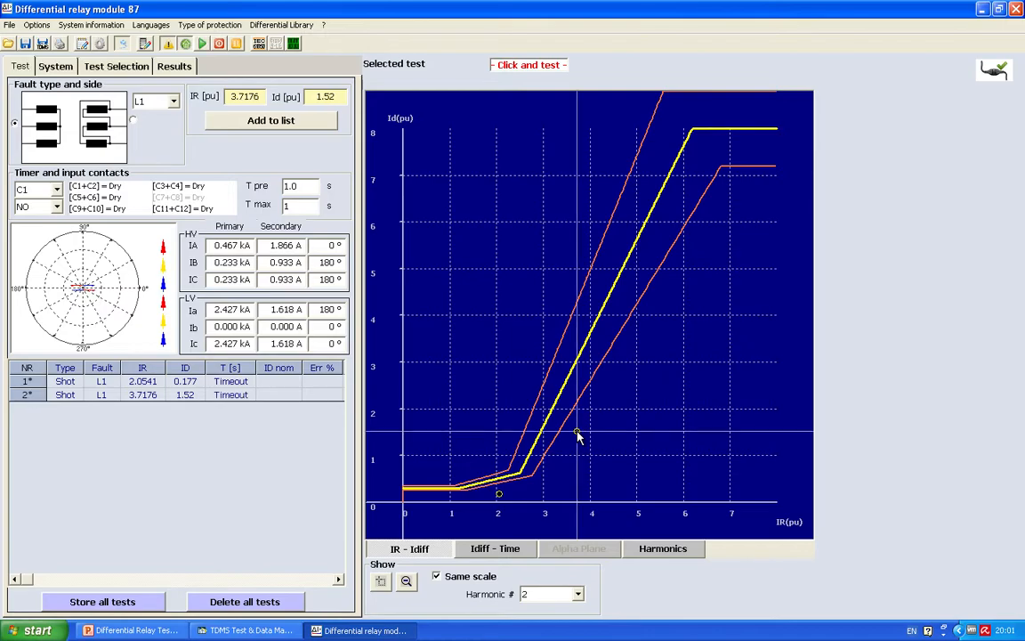
{"action": "left_click", "coordinate": [641, 347]}
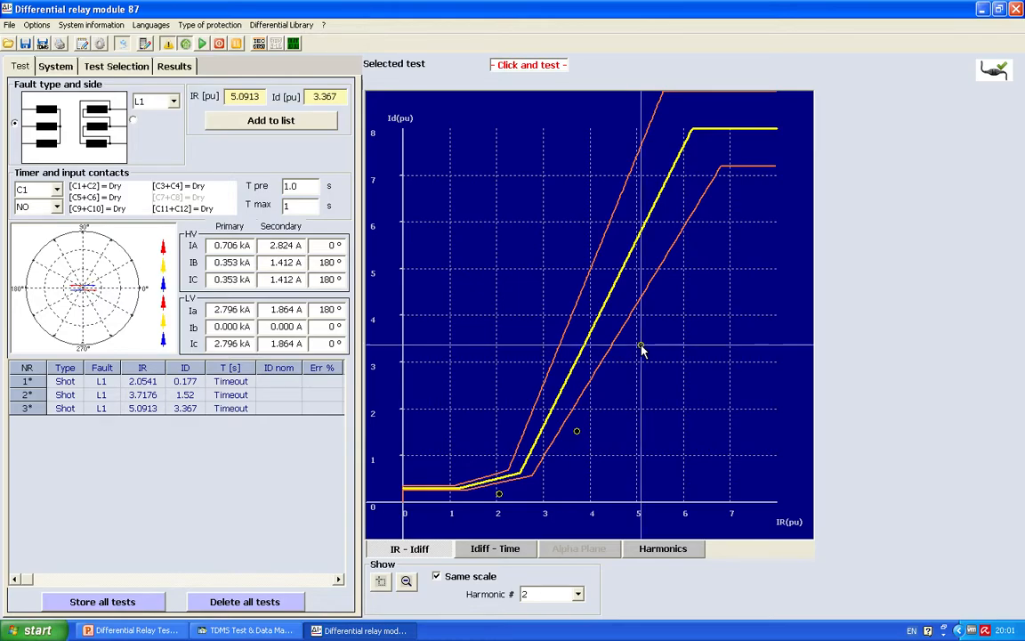
{"action": "left_click", "coordinate": [721, 234]}
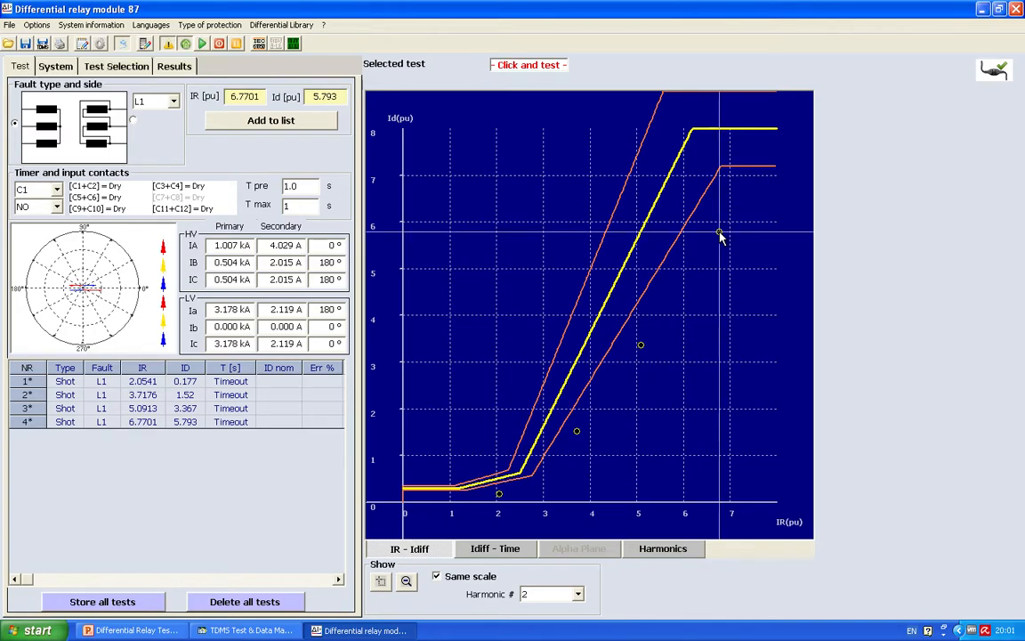
{"action": "left_click", "coordinate": [676, 208]}
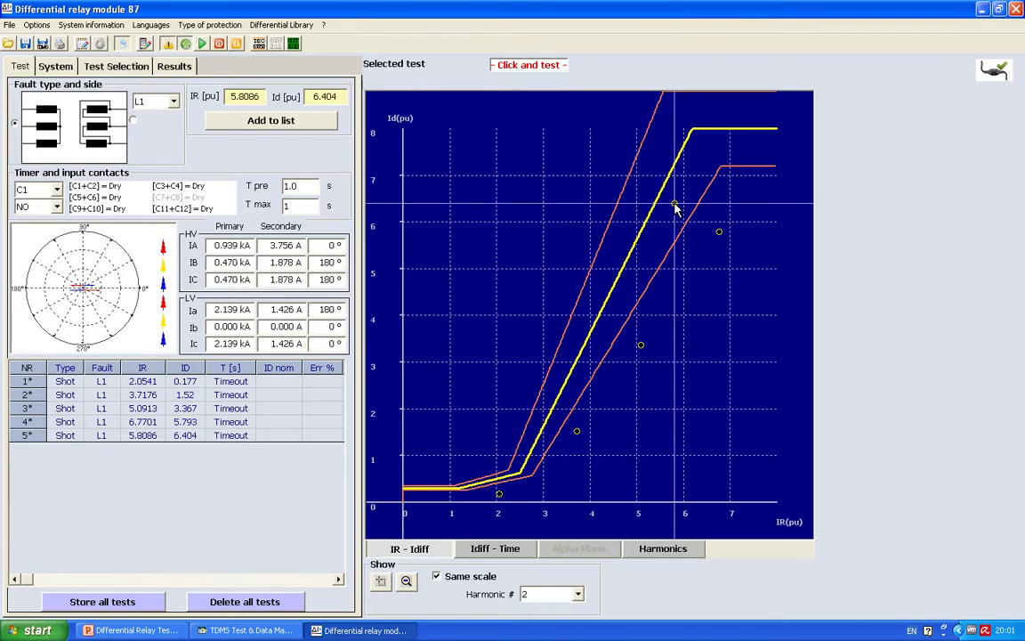
{"action": "left_click", "coordinate": [645, 270]}
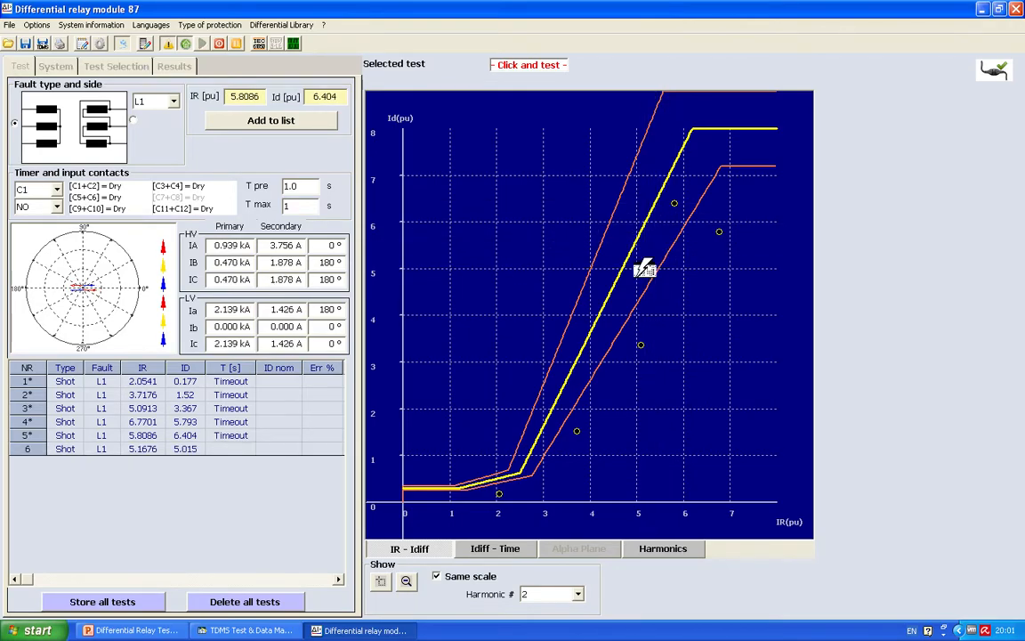
{"action": "left_click", "coordinate": [593, 350]}
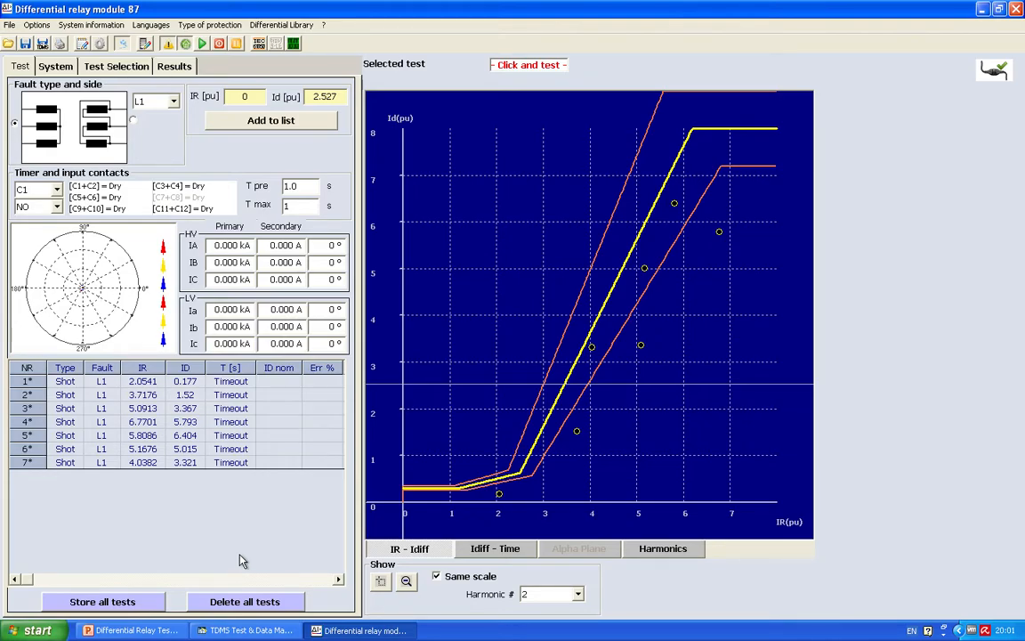
Step: Run five L1 shots above the nominal curve at about IR/Id 2.34/3.38, 3.58/5.89, 1.52/1.46, 3.76/3.82 and 4.94/6.50 pu
{"action": "left_click", "coordinate": [515, 348]}
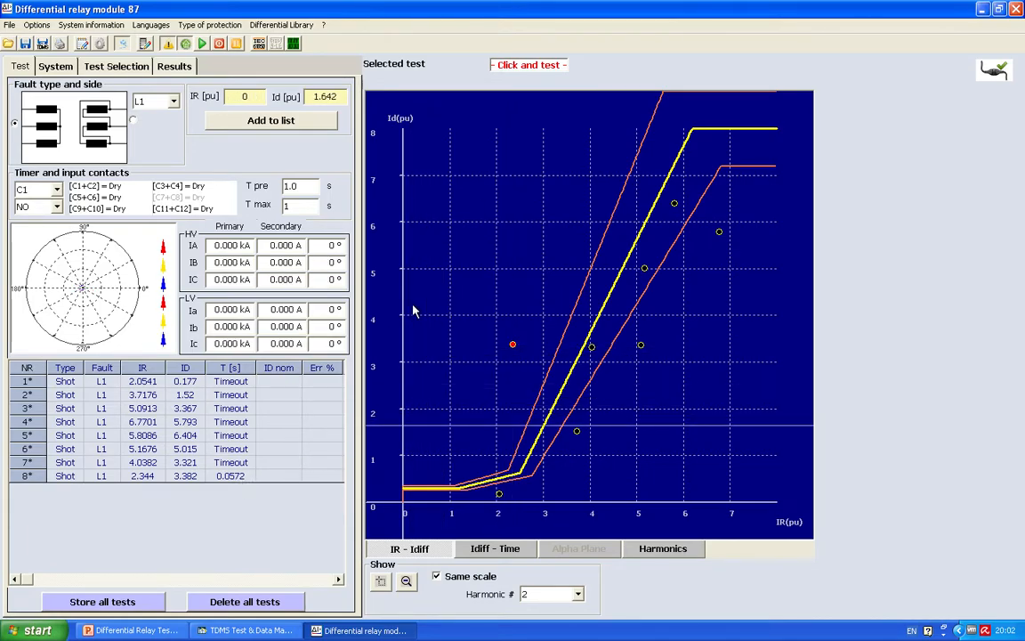
{"action": "left_click", "coordinate": [570, 232]}
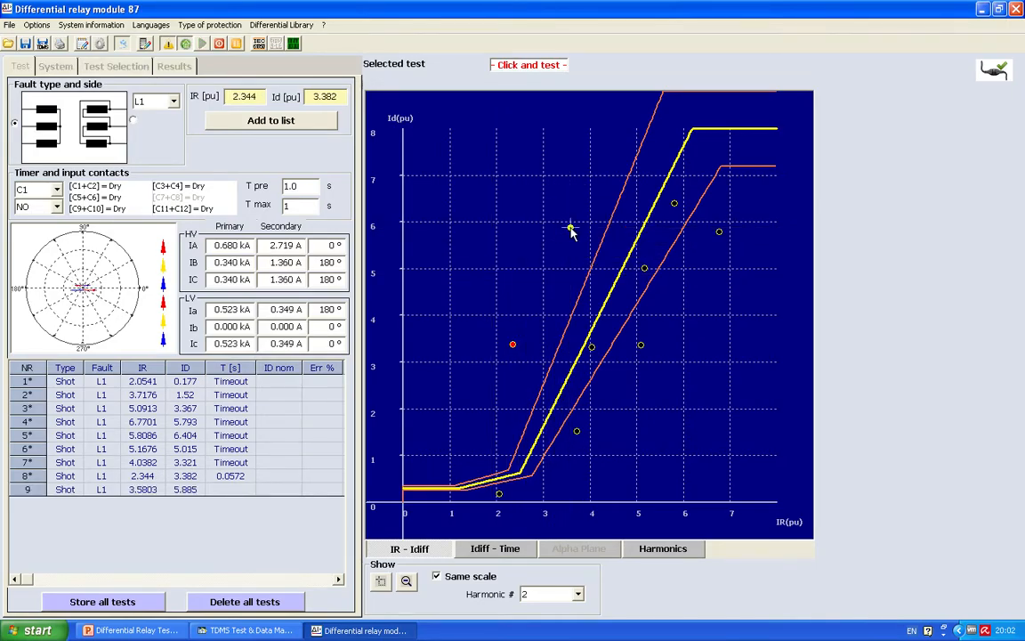
{"action": "left_click", "coordinate": [474, 434]}
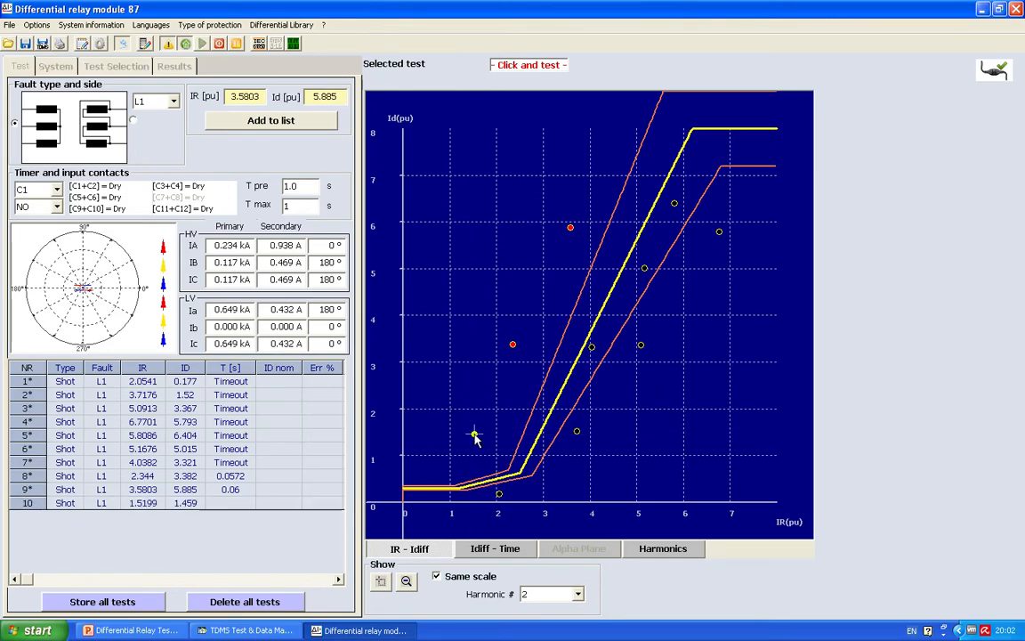
{"action": "left_click", "coordinate": [579, 326]}
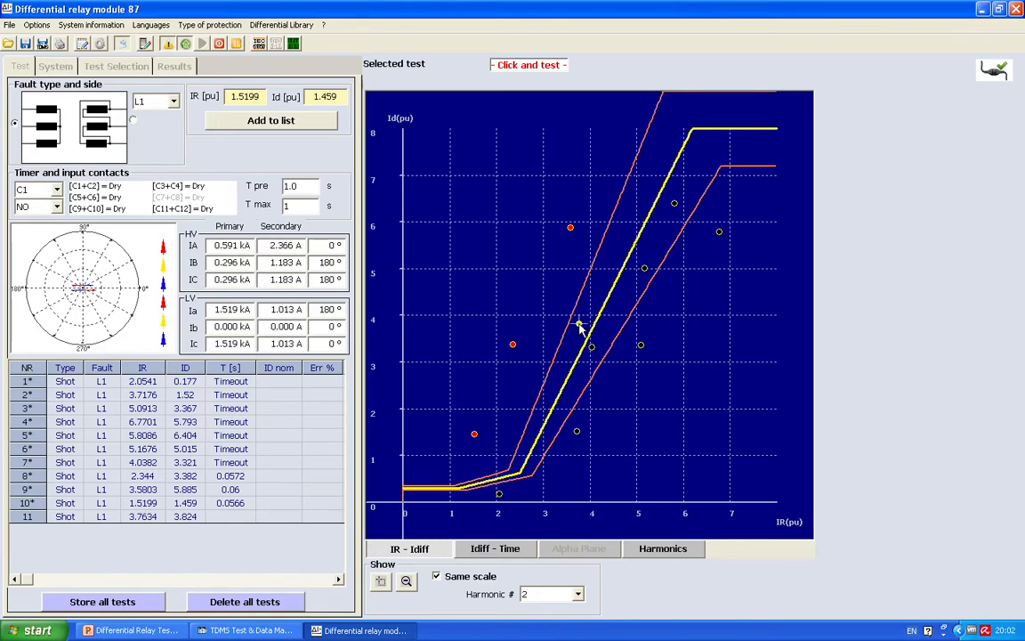
{"action": "left_click", "coordinate": [634, 202]}
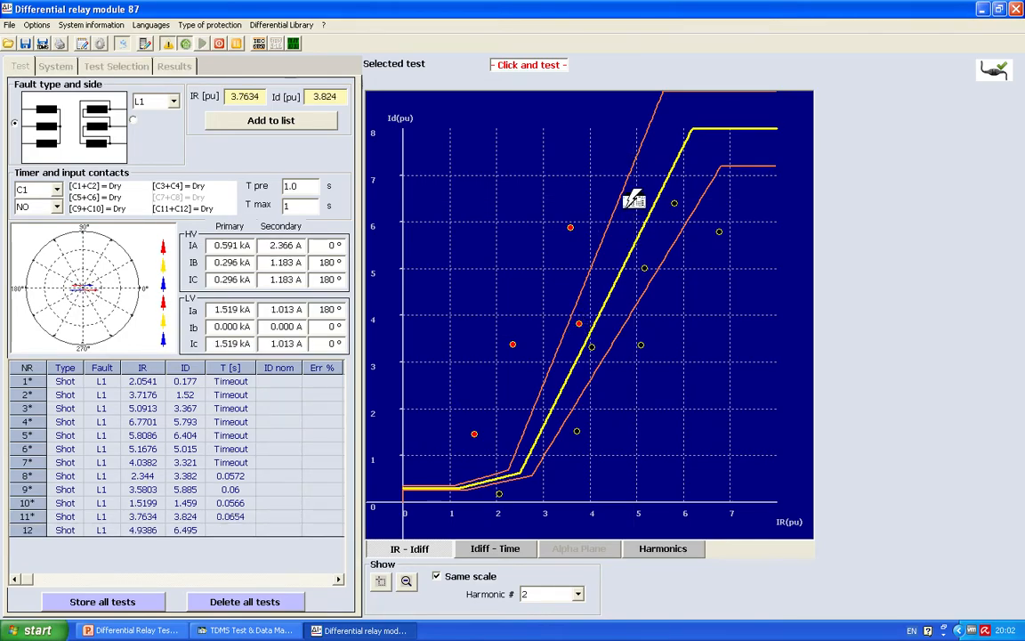
Step: Run an L1 shot at about IR/Id 5.93/8.56 pu and two L2 shots at about 3.26/1.86 and 3.67/6.28 pu
{"action": "left_click", "coordinate": [682, 109]}
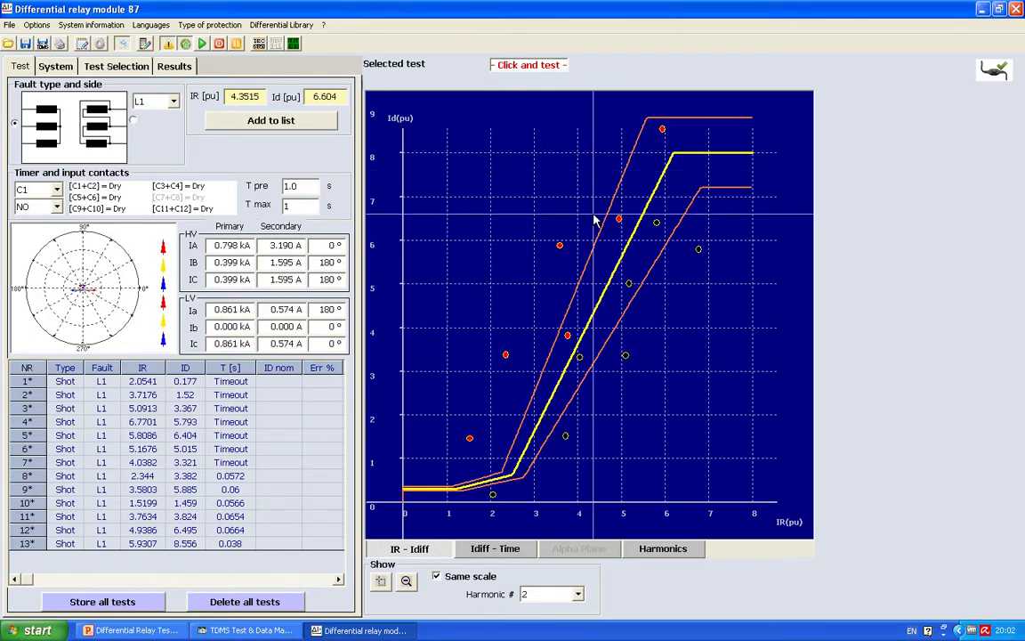
{"action": "mouse_move", "coordinate": [595, 219]}
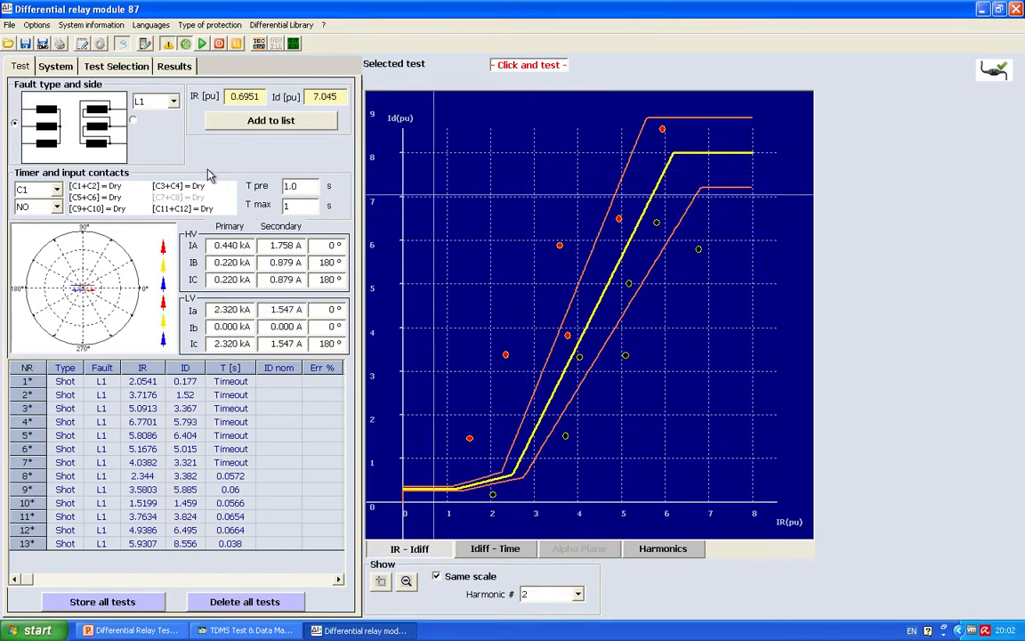
{"action": "left_click", "coordinate": [175, 102]}
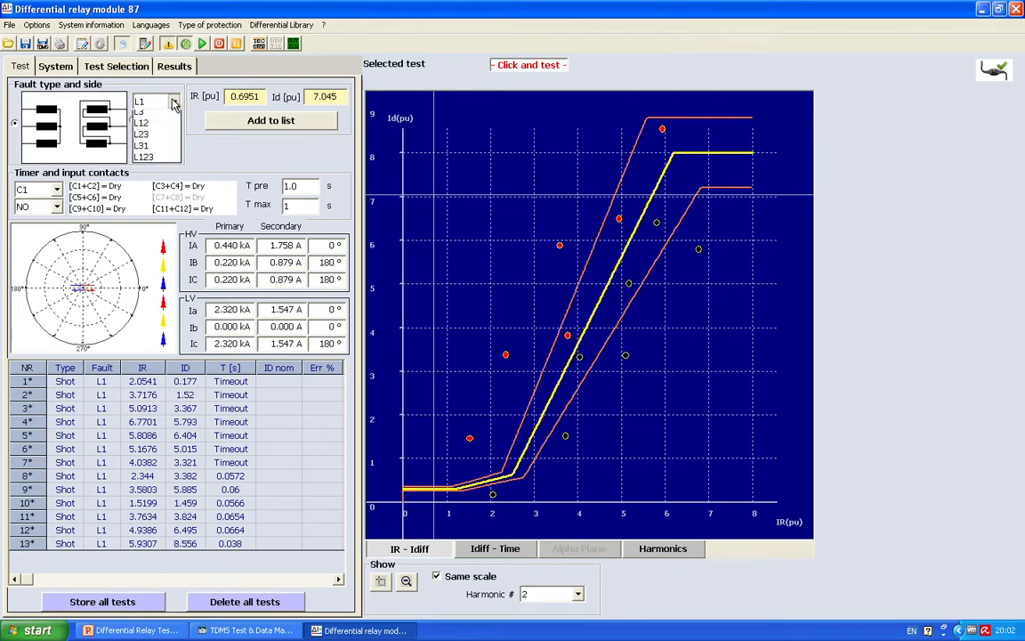
{"action": "left_click", "coordinate": [150, 126]}
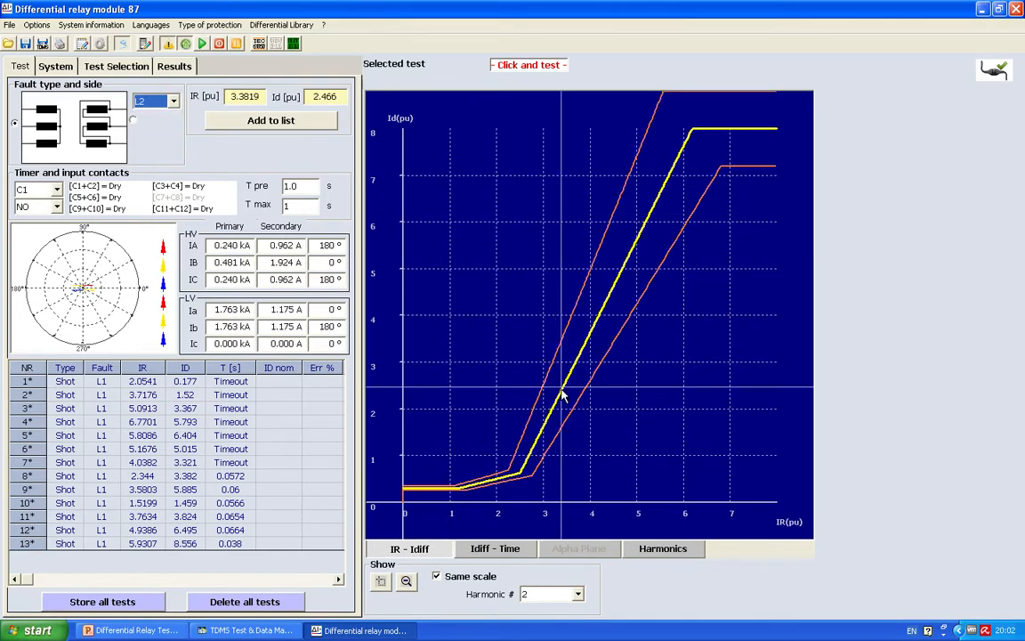
{"action": "left_click", "coordinate": [558, 422]}
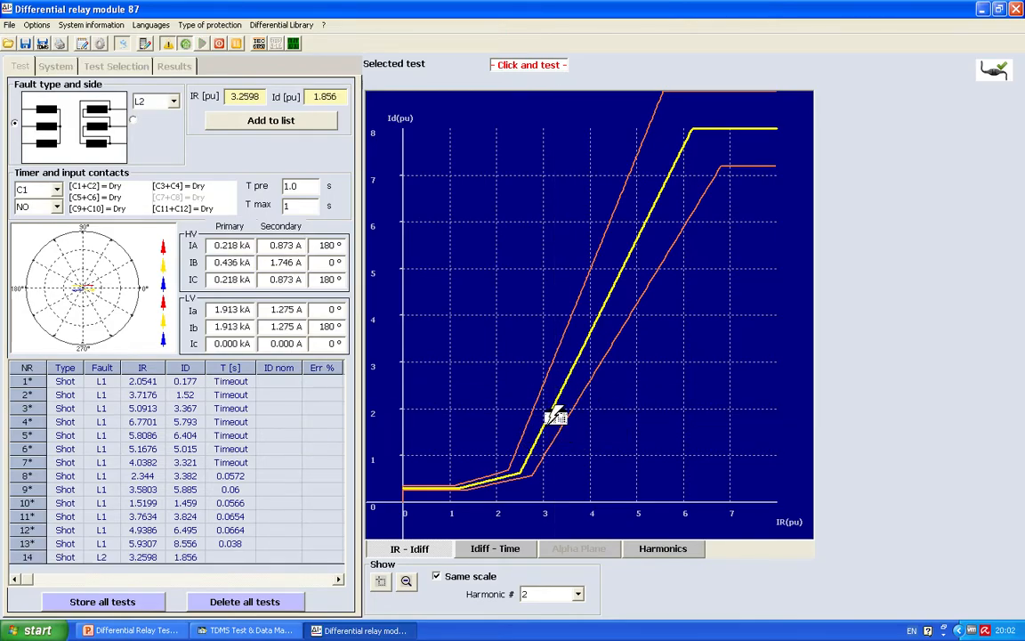
{"action": "left_click", "coordinate": [575, 213]}
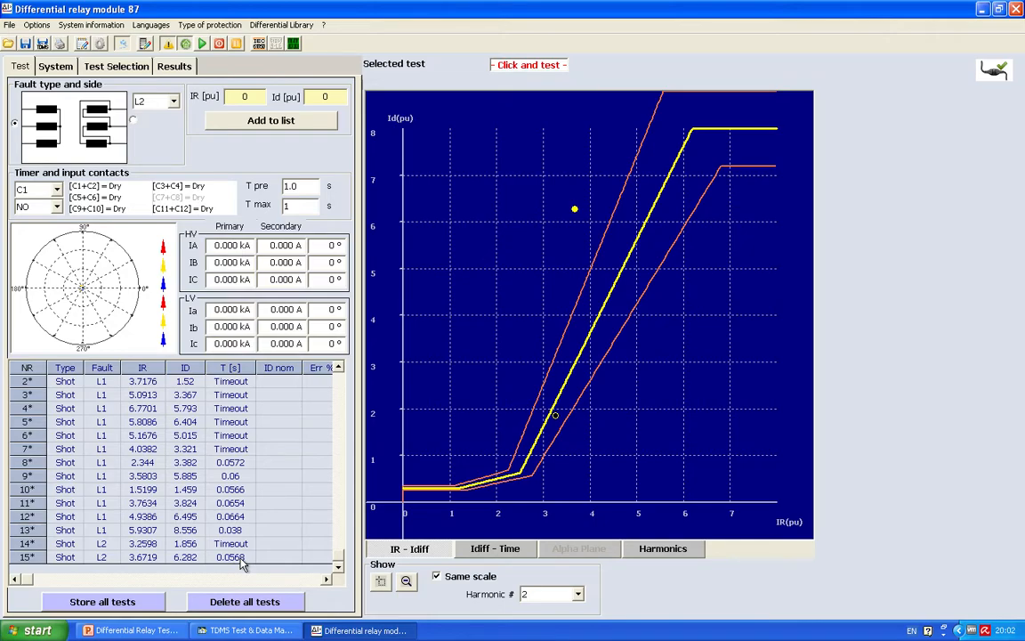
Step: Run two HV-side L3 fault shots at about IR/Id 1.63/4.16 and 4.21/1.38 pu
{"action": "left_click", "coordinate": [162, 100]}
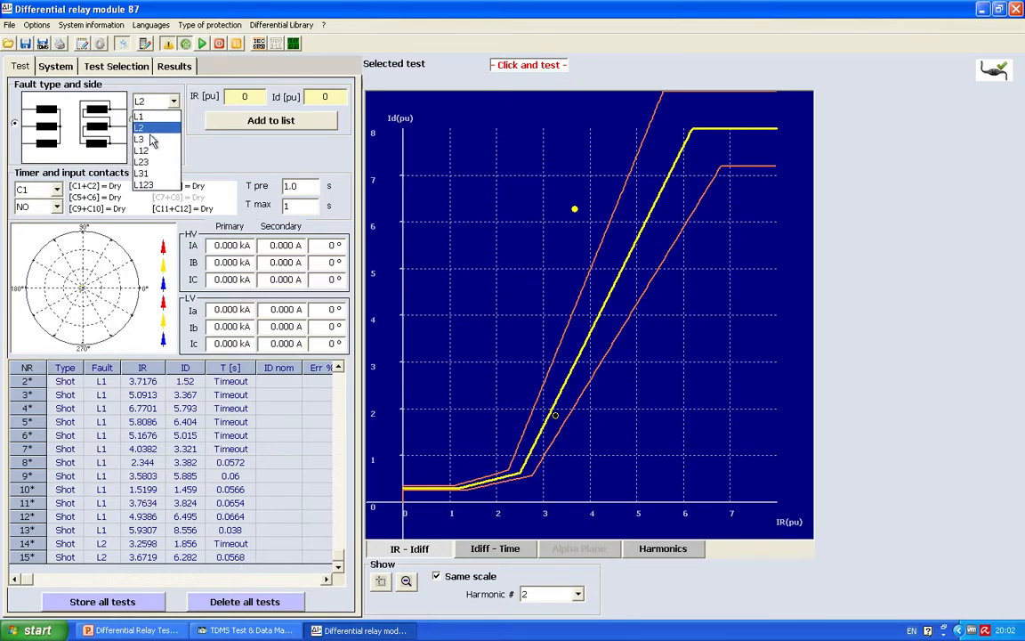
{"action": "left_click", "coordinate": [153, 138]}
{"action": "left_click", "coordinate": [479, 309]}
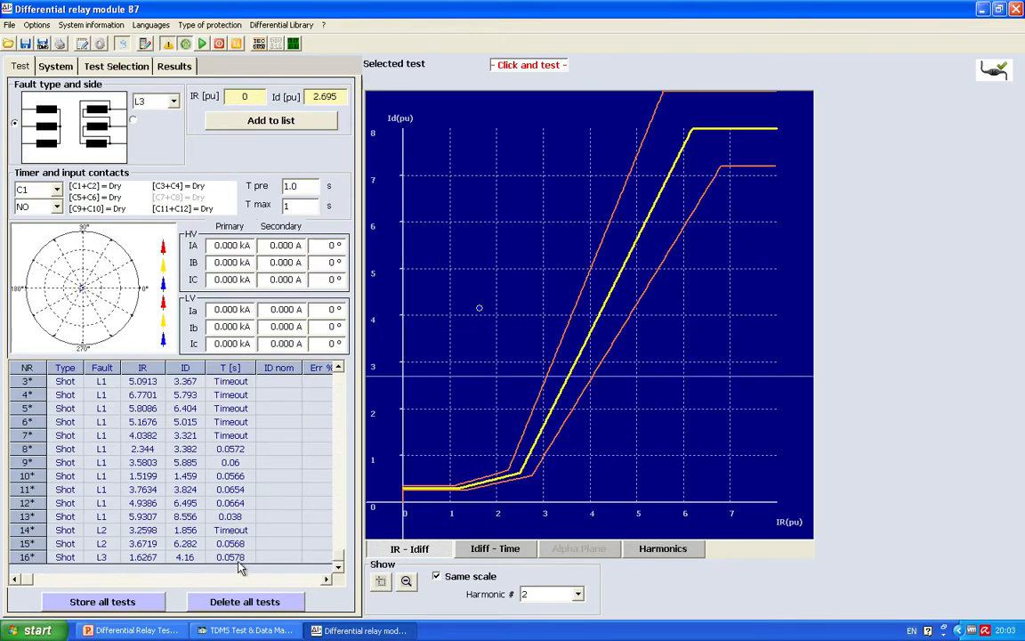
{"action": "left_click", "coordinate": [595, 434]}
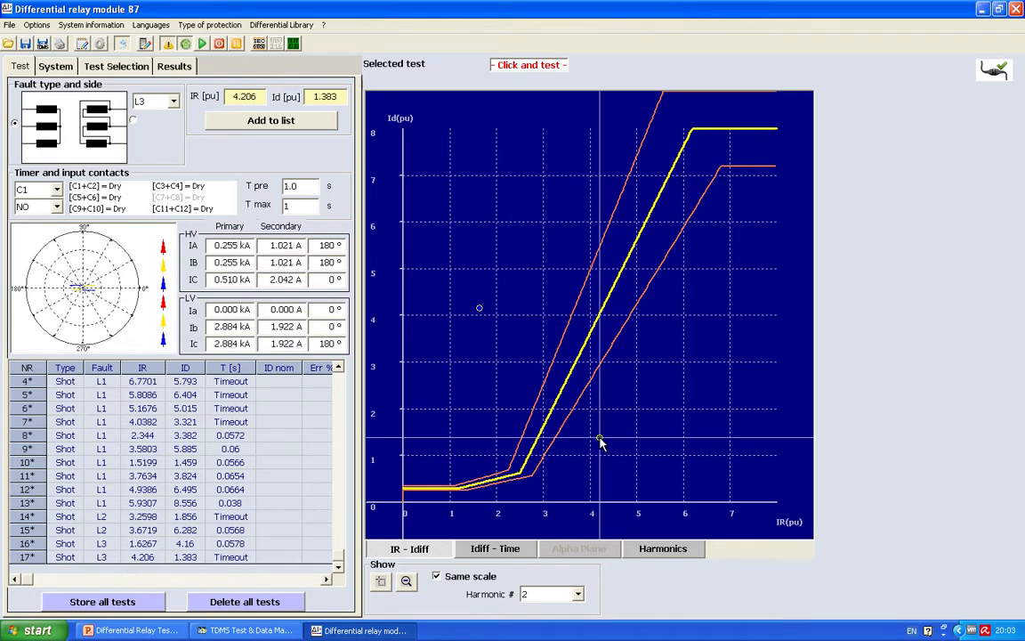
Step: Run two HV-side L12 fault shots at about IR/Id 2.77/1.20 and 4.60/0.57 pu
{"action": "left_click", "coordinate": [167, 99]}
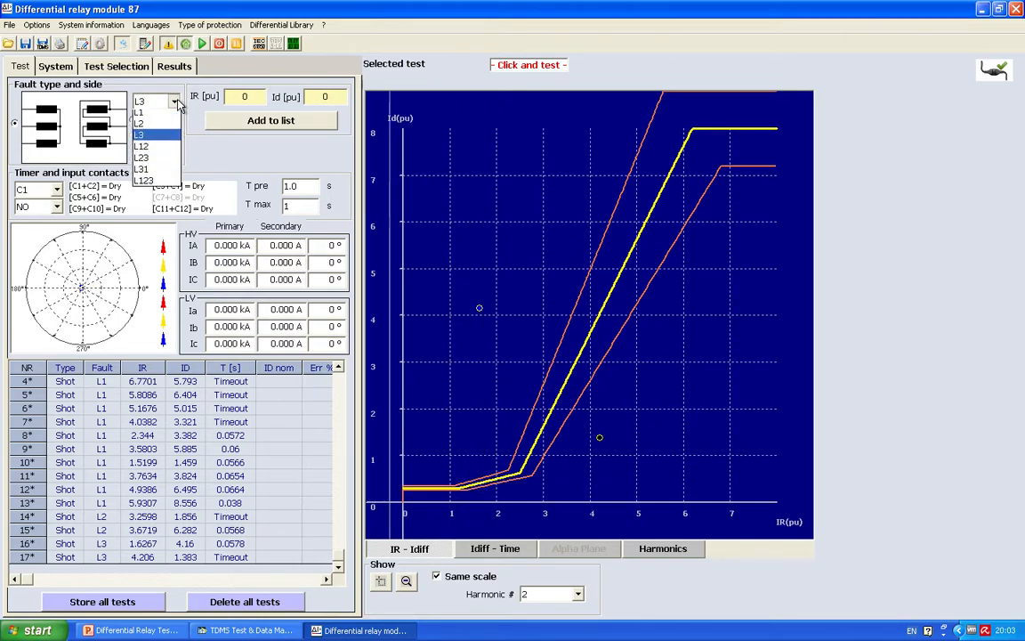
{"action": "left_click", "coordinate": [151, 154]}
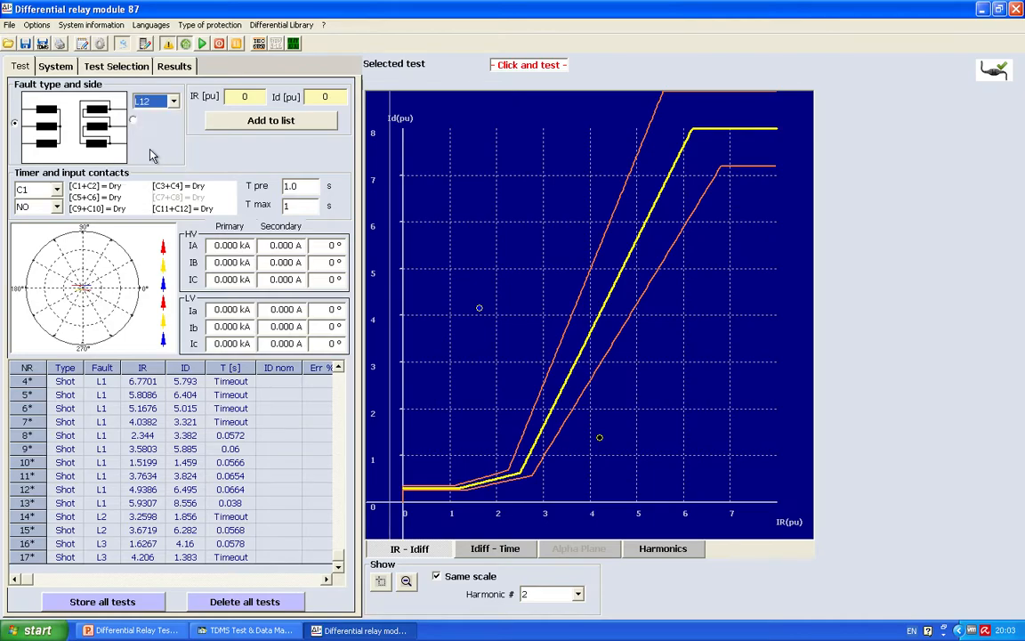
{"action": "left_click", "coordinate": [531, 447]}
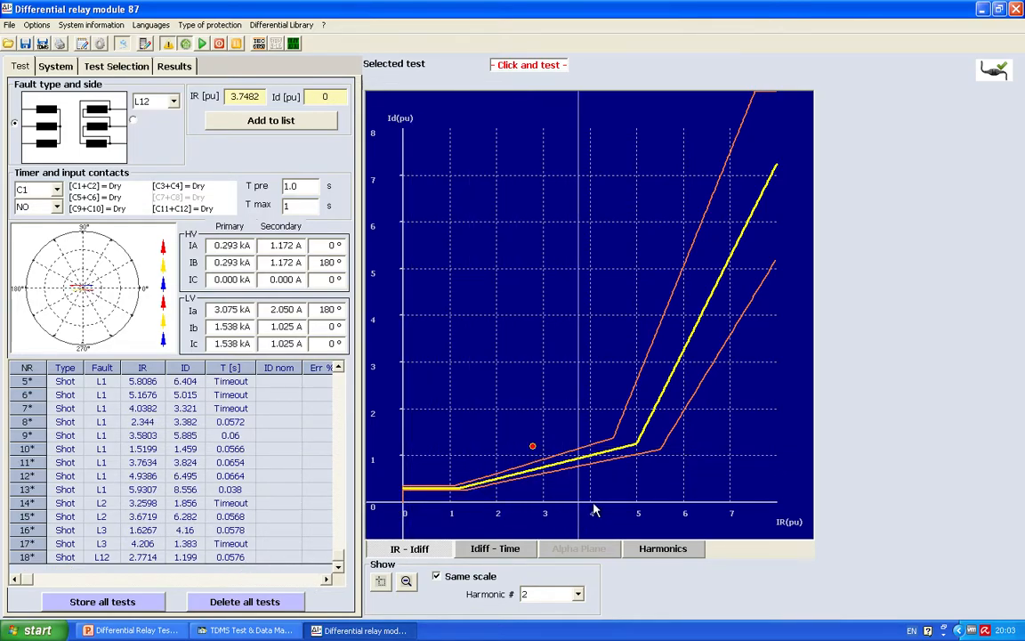
{"action": "left_click", "coordinate": [618, 476]}
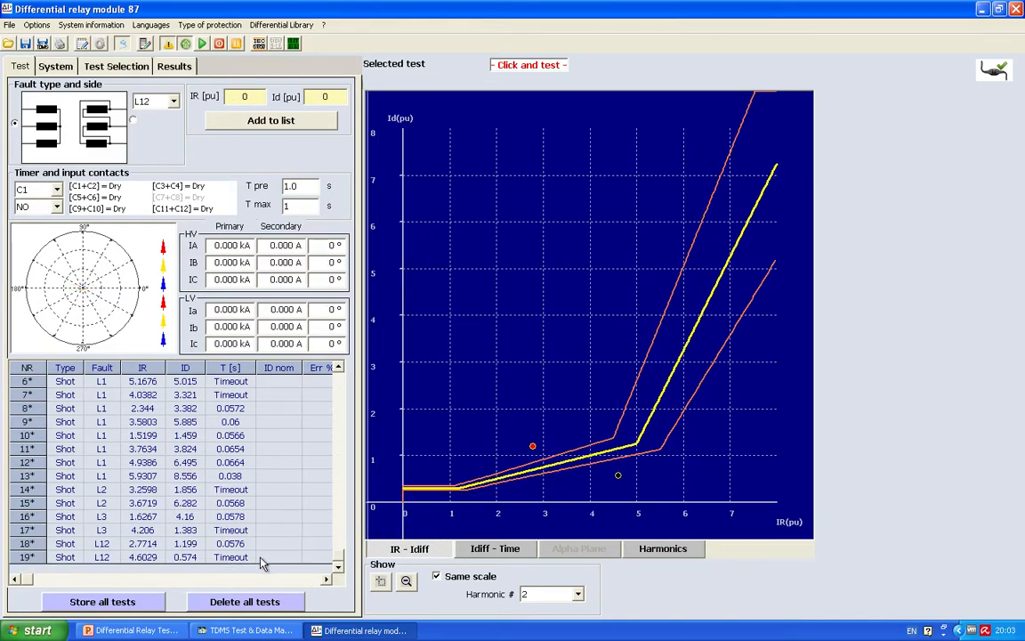
Step: Run three HV-side L123 fault shots at about IR/Id 0.68/0.77, 2.82/3.75 and 4.39/2.54 pu
{"action": "left_click", "coordinate": [155, 100]}
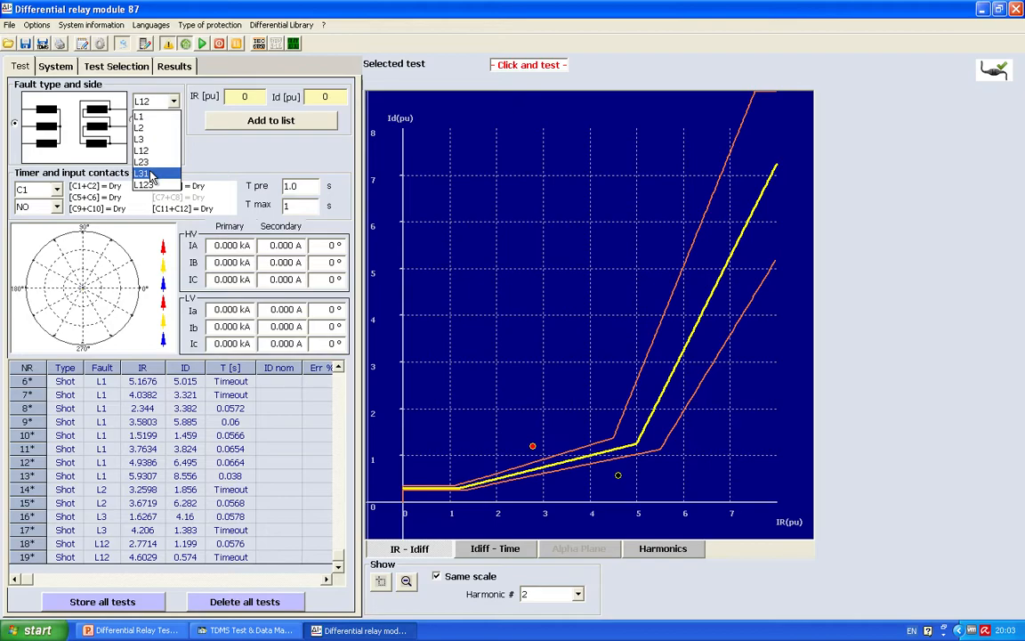
{"action": "left_click", "coordinate": [149, 184]}
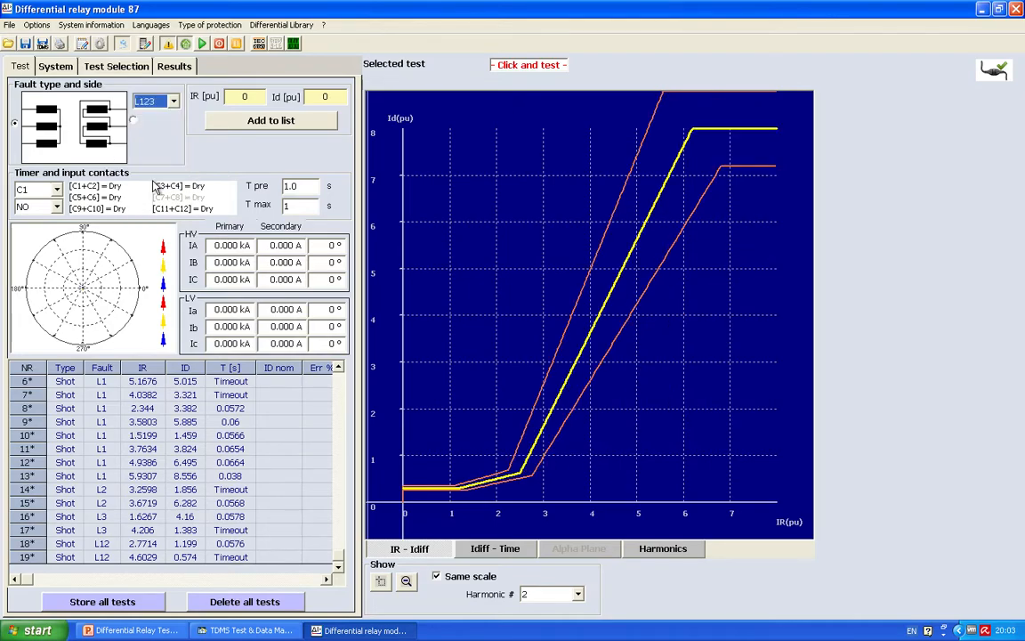
{"action": "left_click", "coordinate": [436, 471]}
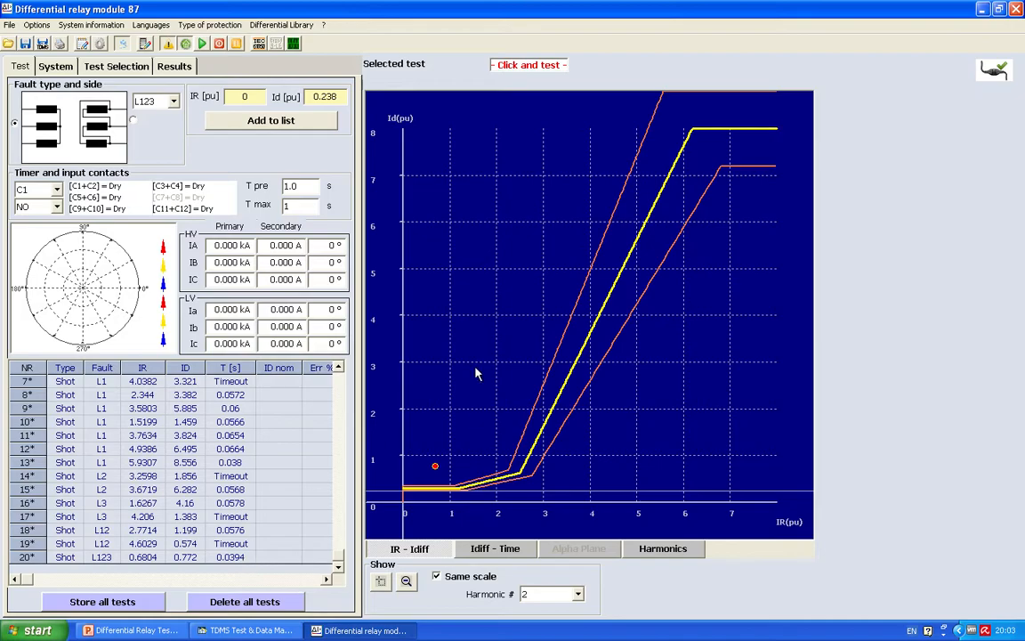
{"action": "left_click", "coordinate": [535, 327]}
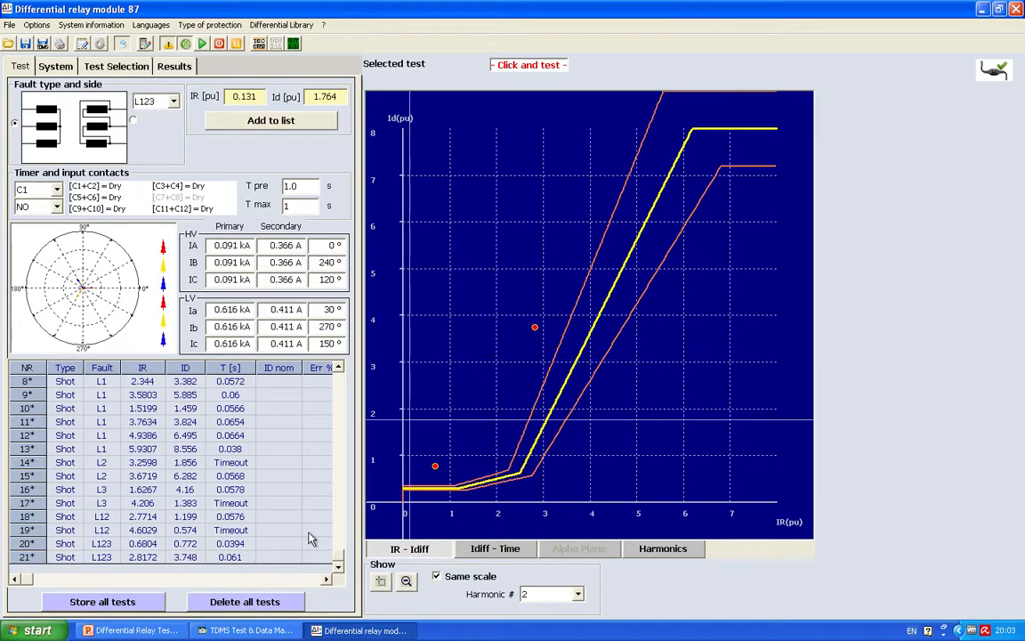
{"action": "left_click", "coordinate": [608, 385]}
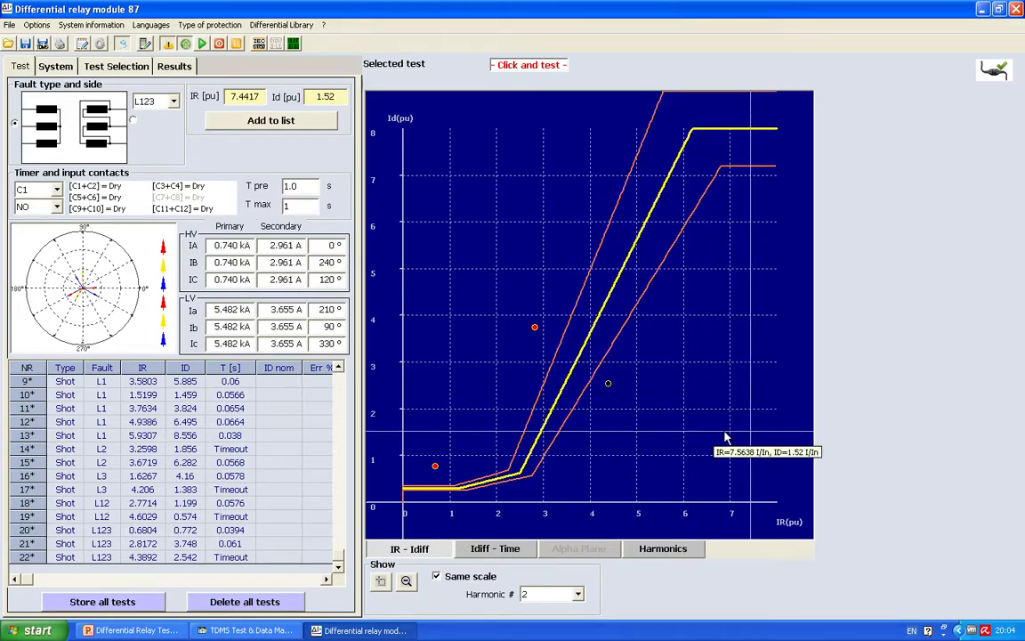
Step: Set the fault to L1 on the LV side and run shots at about IR/Id 1.94/1.23 and 6.23/1.64 pu
{"action": "left_click", "coordinate": [157, 100]}
{"action": "left_click", "coordinate": [156, 114]}
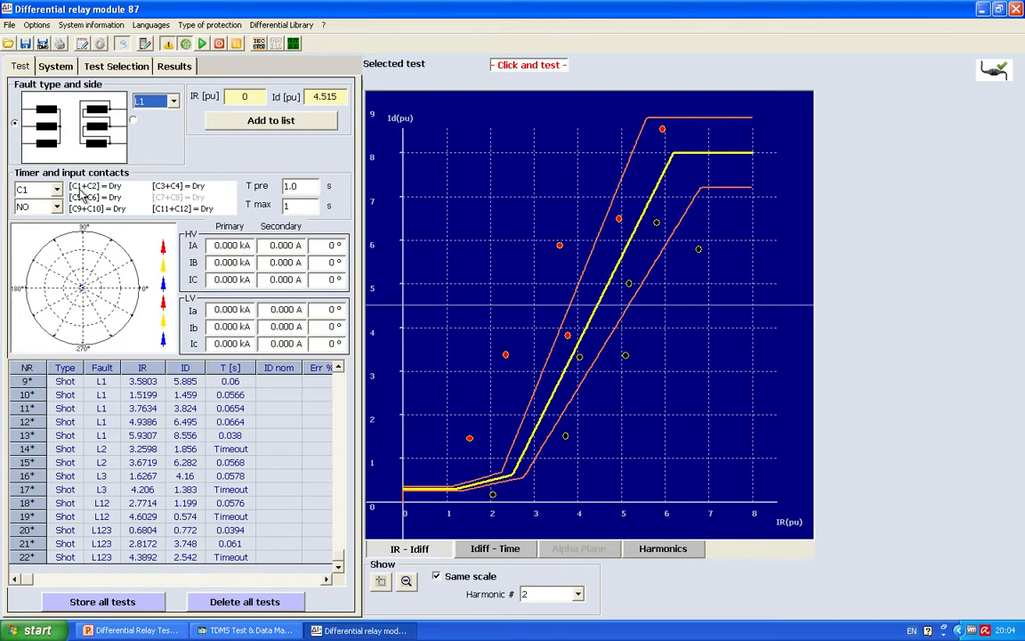
{"action": "left_click", "coordinate": [135, 123]}
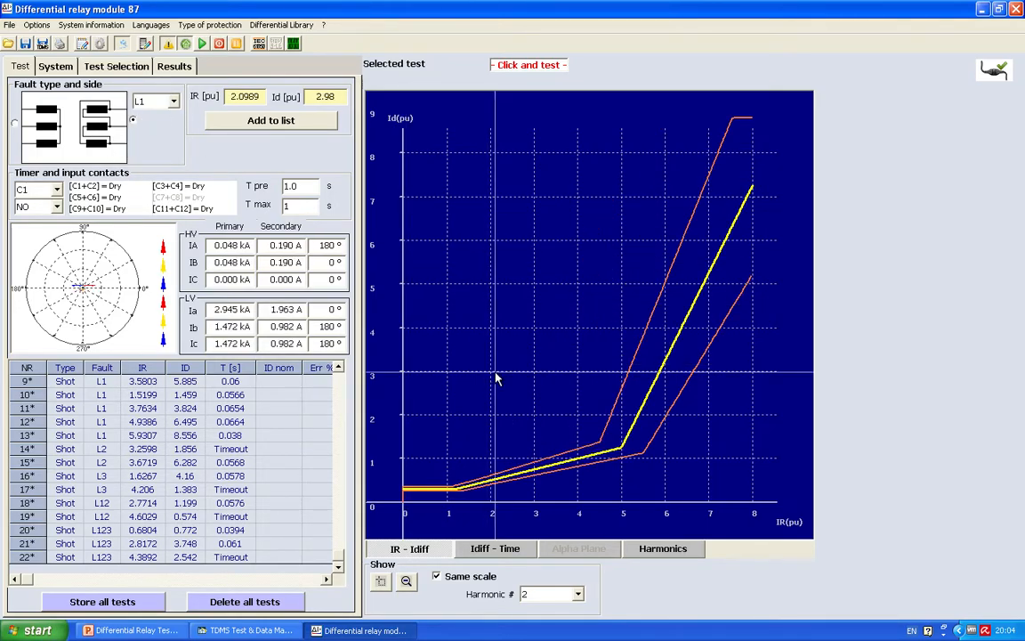
{"action": "left_click", "coordinate": [488, 449]}
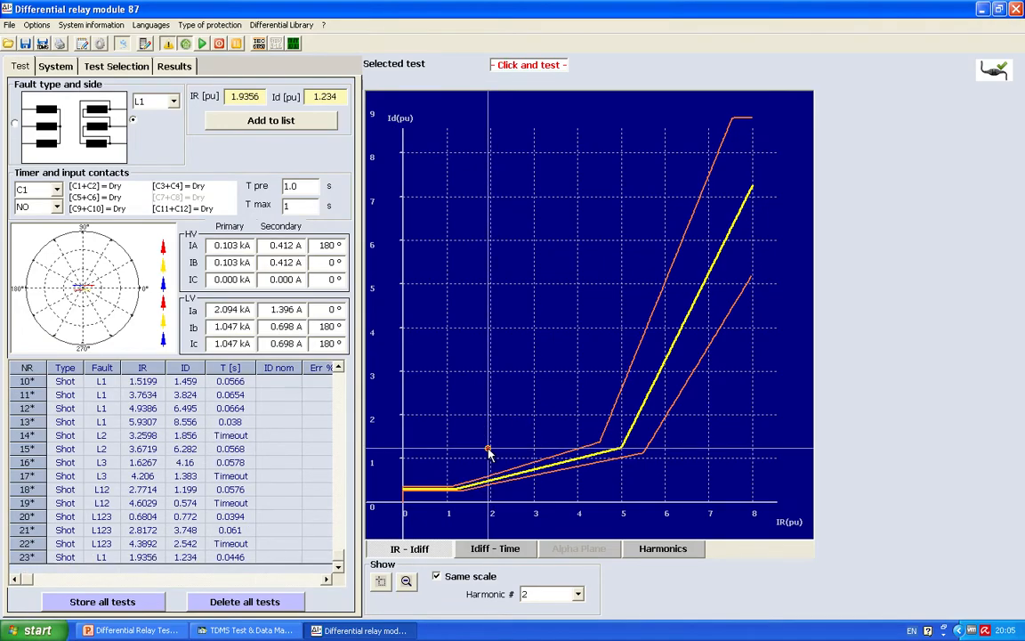
{"action": "left_click", "coordinate": [675, 431]}
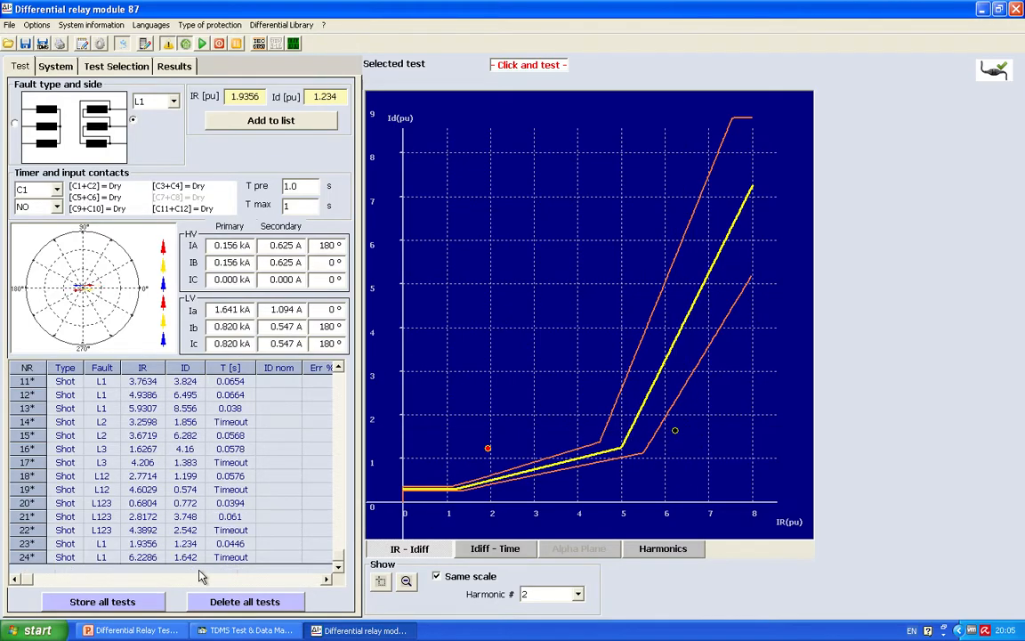
Step: Run two LV-side L23 fault shots at about IR/Id 1.31/1.02 and 4.18/2.57 pu
{"action": "left_click", "coordinate": [173, 102]}
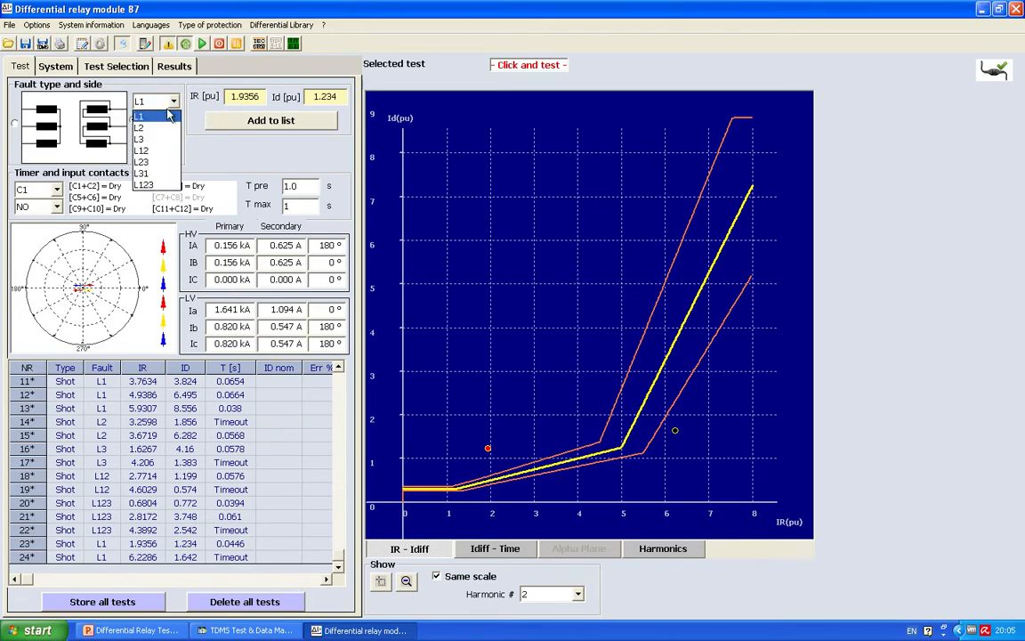
{"action": "left_click", "coordinate": [142, 150]}
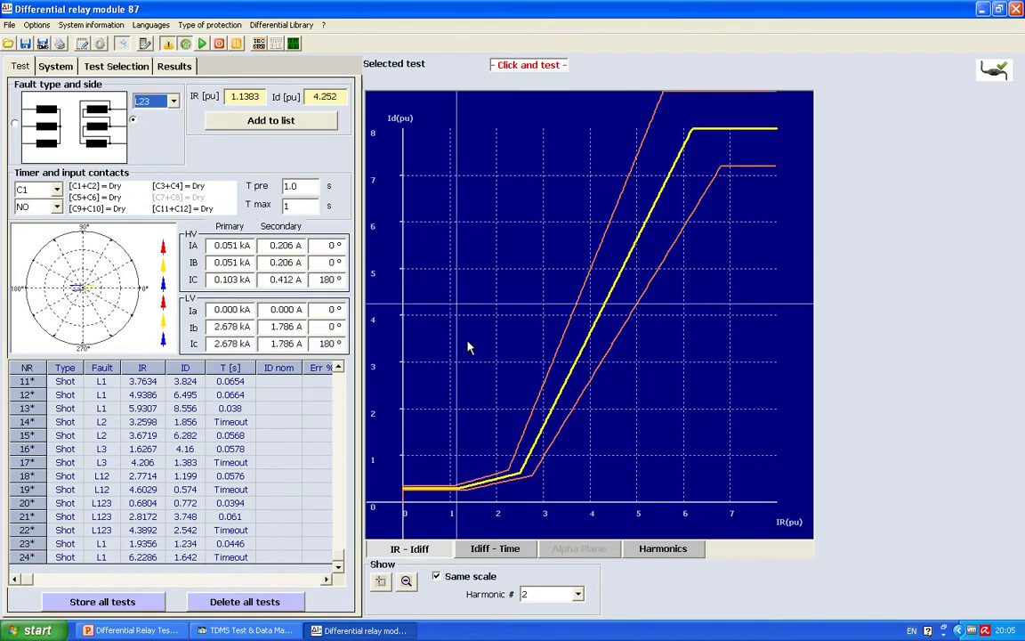
{"action": "left_click", "coordinate": [465, 460]}
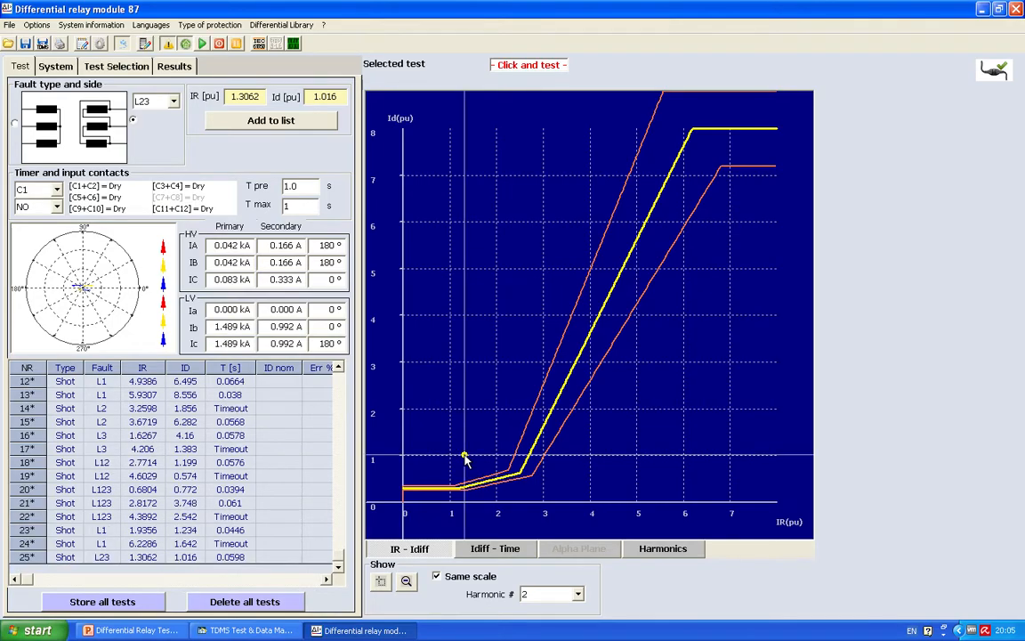
{"action": "left_click", "coordinate": [610, 383]}
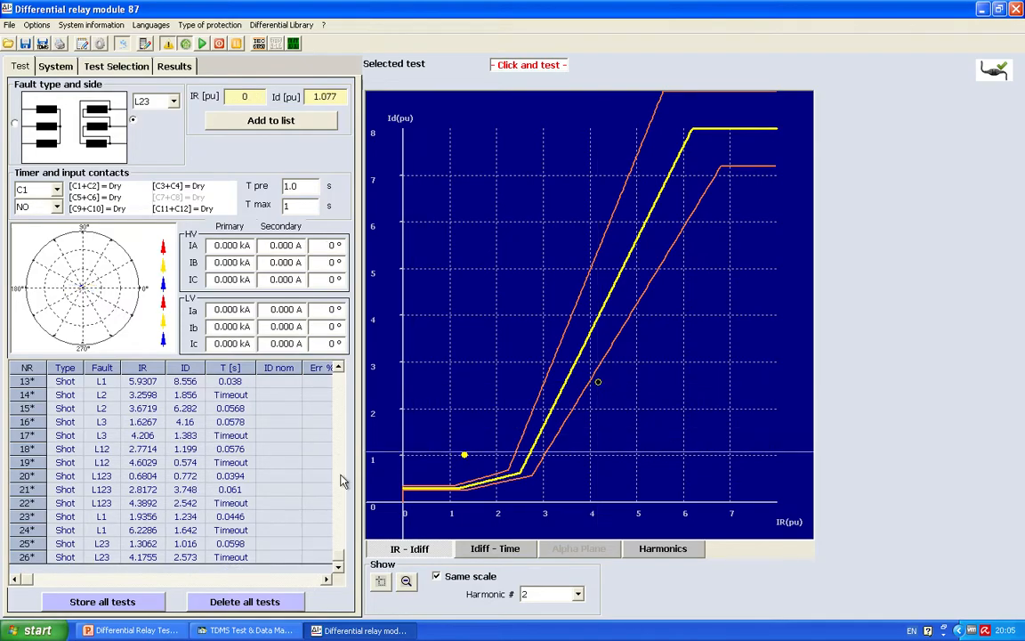
Step: Run two LV-side L123 fault shots at about IR/Id 0.82/0.79 and 3.58/0.70 pu
{"action": "left_click", "coordinate": [174, 101]}
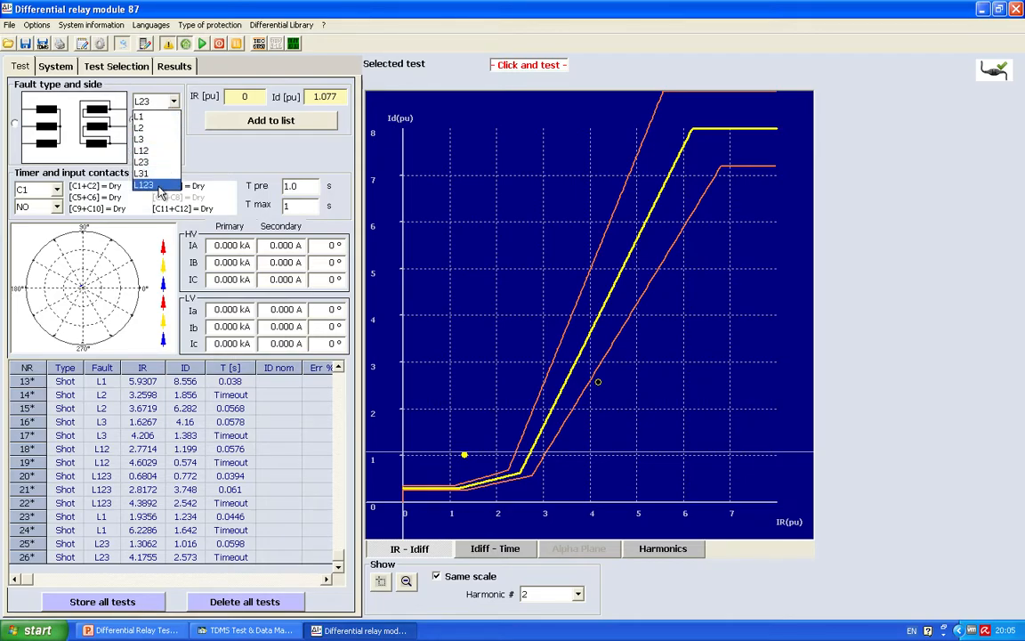
{"action": "left_click", "coordinate": [143, 184]}
{"action": "left_click", "coordinate": [442, 469]}
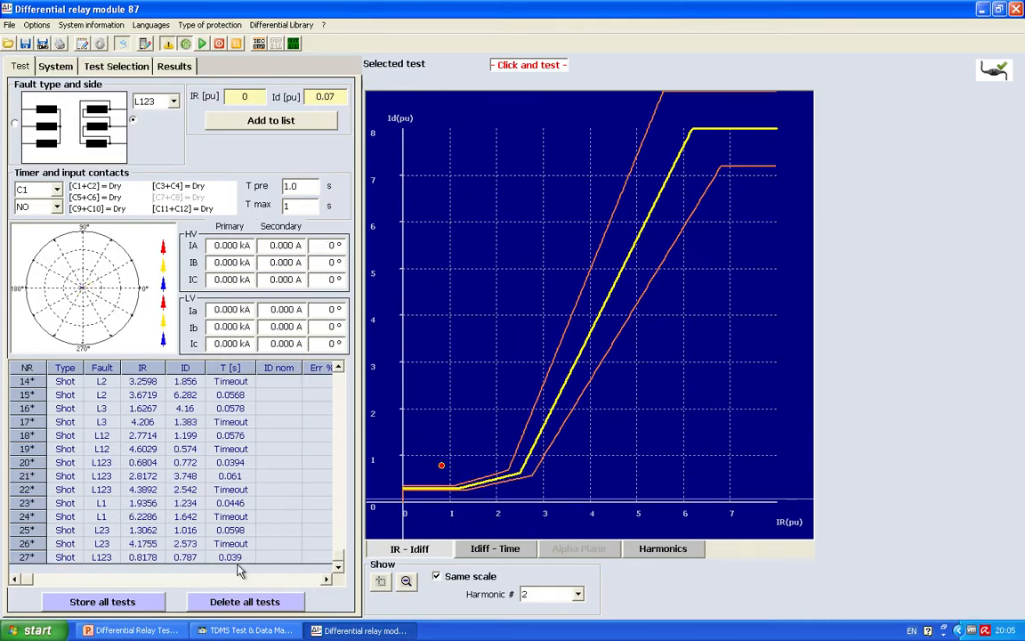
{"action": "left_click", "coordinate": [570, 472]}
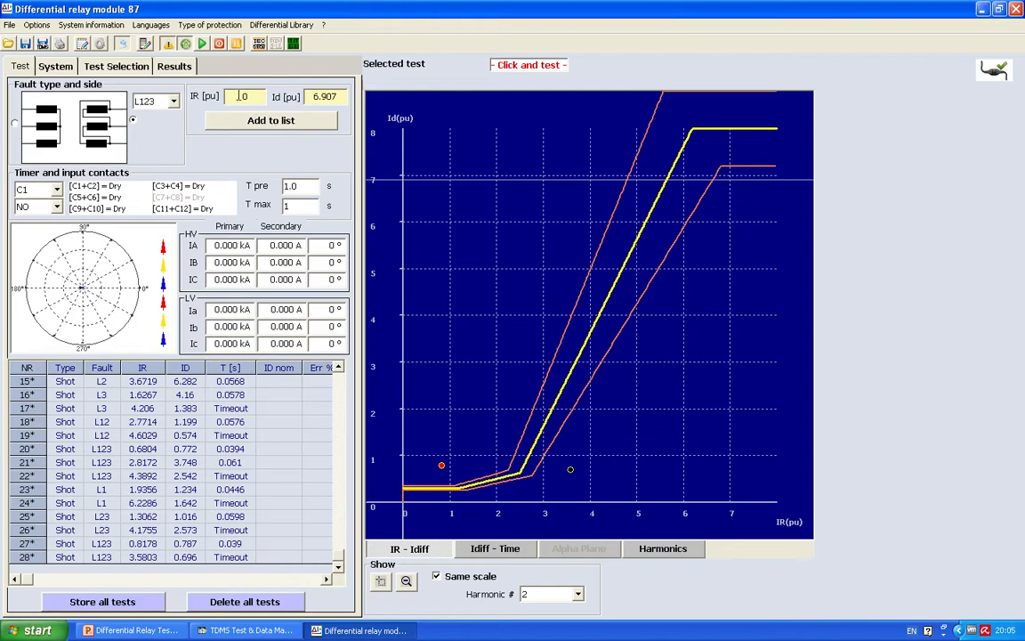
Step: Enter IR 2 pu and Id 3 pu numerically for an LV-side L123 shot and add it to the test list
{"action": "type", "text": "2"}
{"action": "double_click", "coordinate": [326, 97]}
{"action": "type", "text": "3"}
{"action": "left_click", "coordinate": [253, 123]}
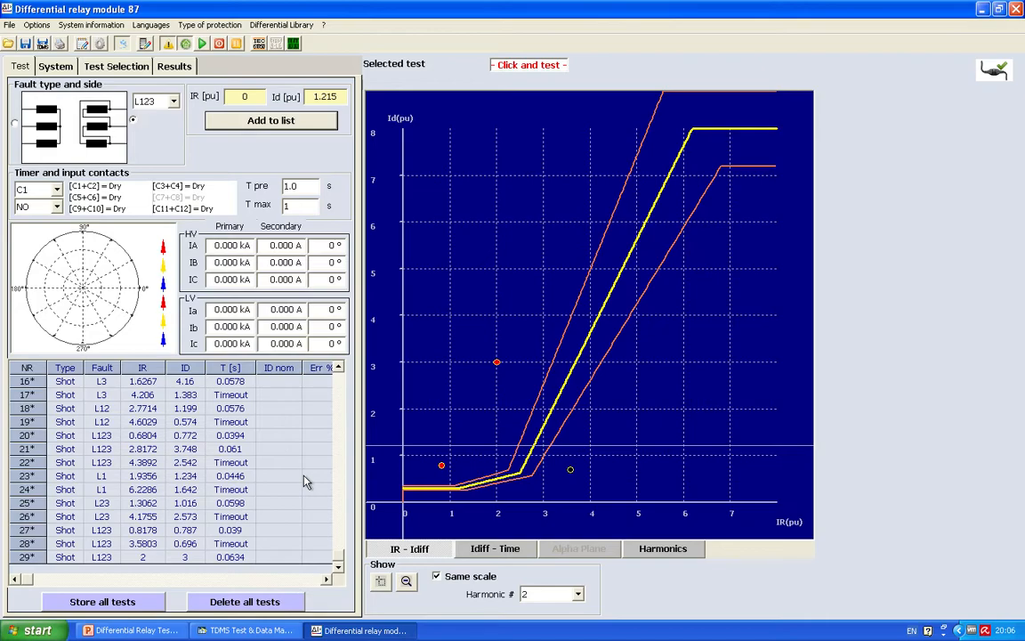
Step: Transfer all shot results to the result table, and review the stored results
{"action": "left_click", "coordinate": [113, 601]}
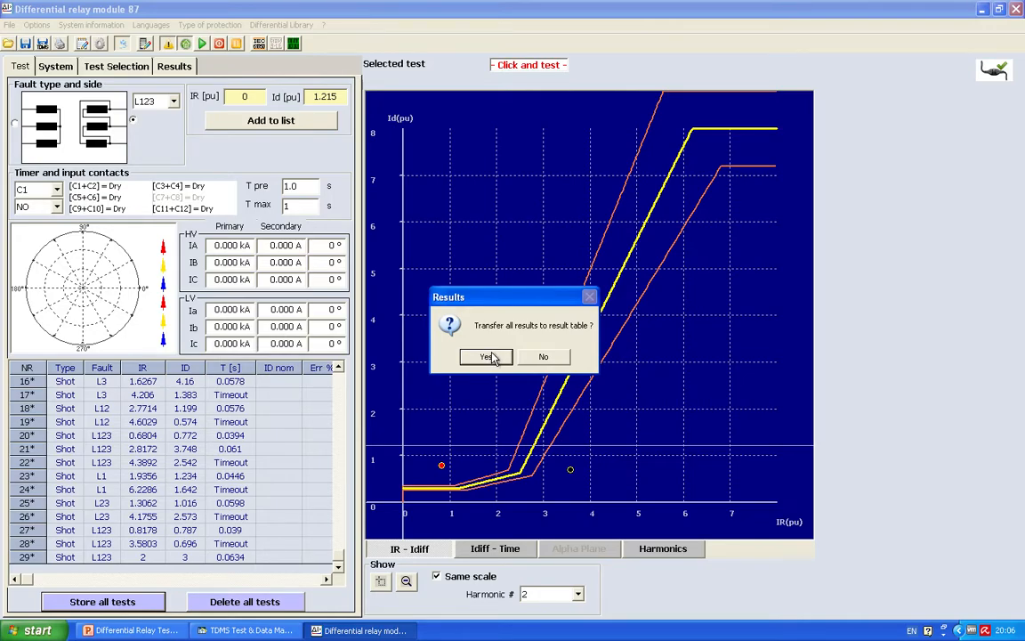
{"action": "left_click", "coordinate": [488, 357]}
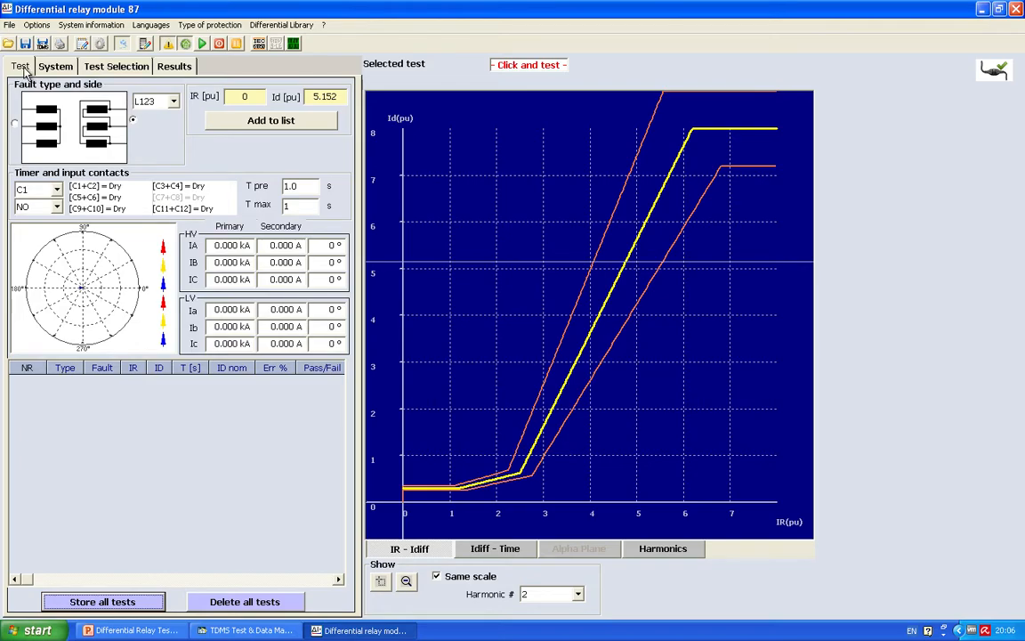
{"action": "left_click", "coordinate": [181, 69]}
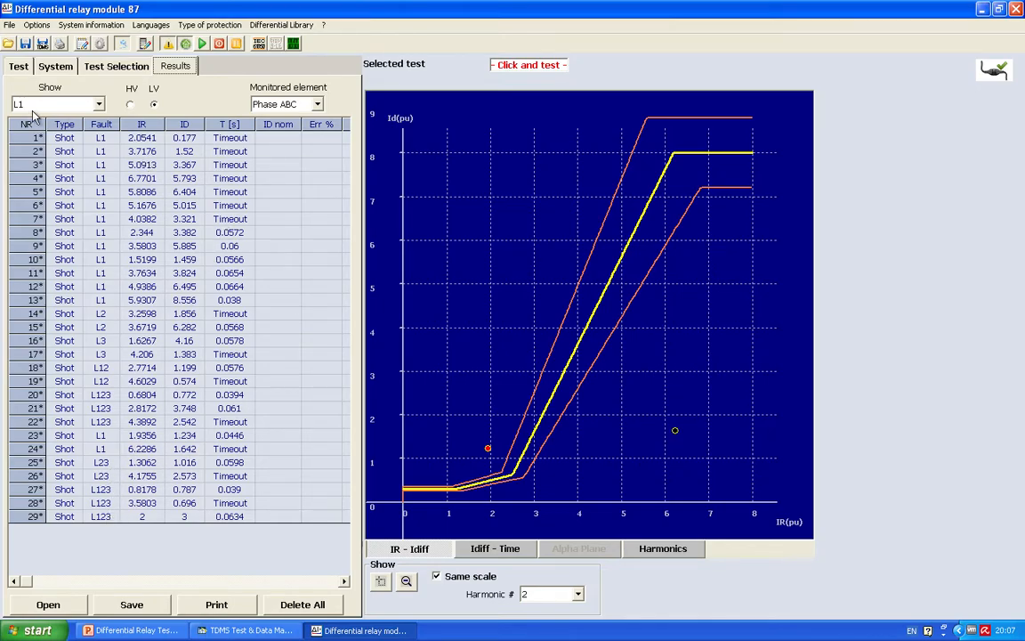
{"action": "left_click", "coordinate": [17, 67]}
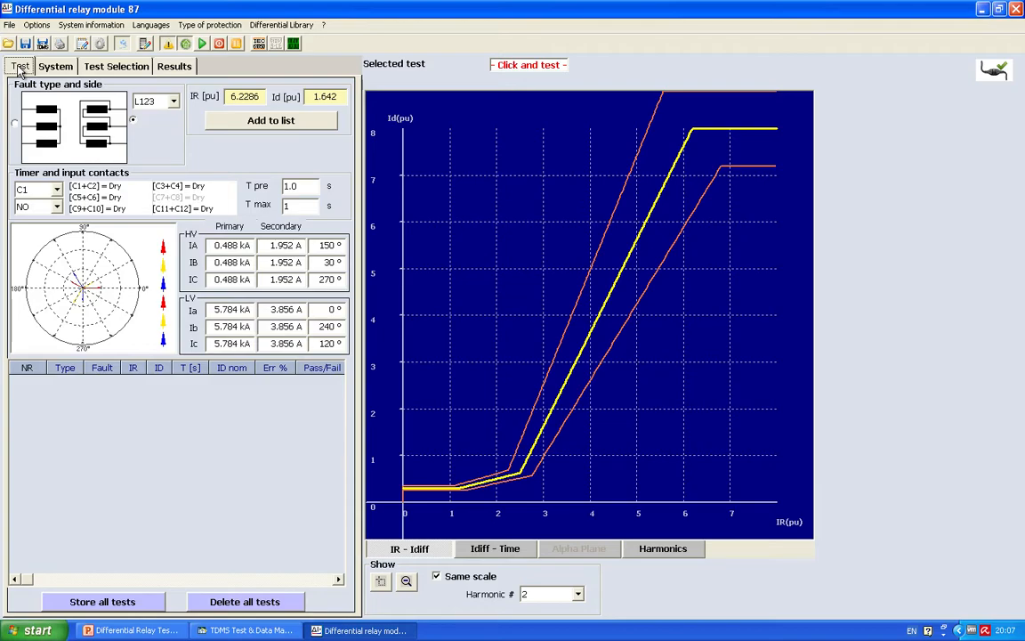
Step: Select the Verify curve test as the next test type
{"action": "left_click", "coordinate": [101, 71]}
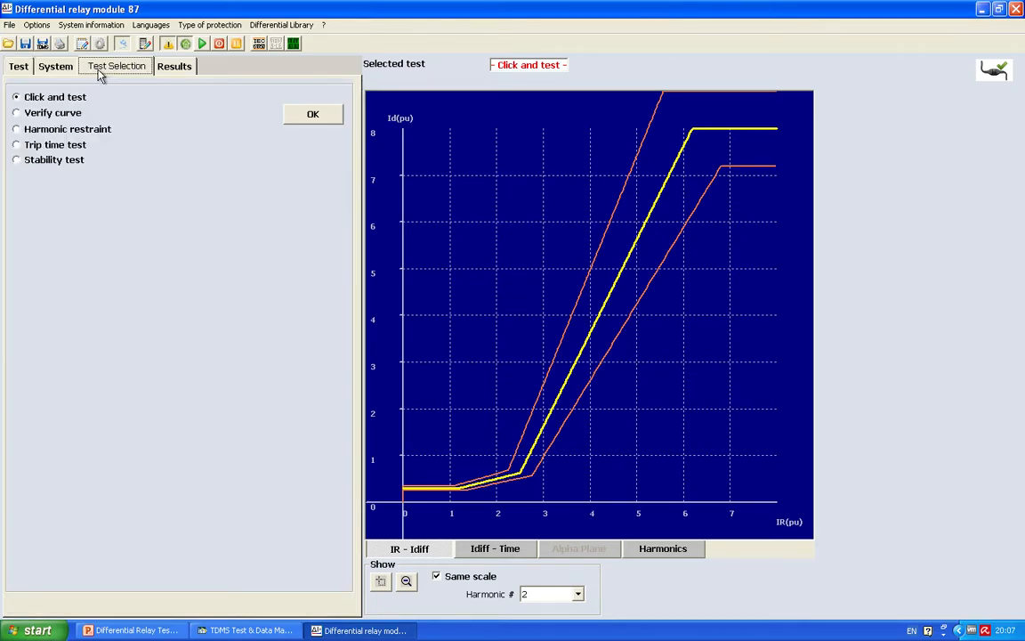
{"action": "left_click", "coordinate": [17, 114]}
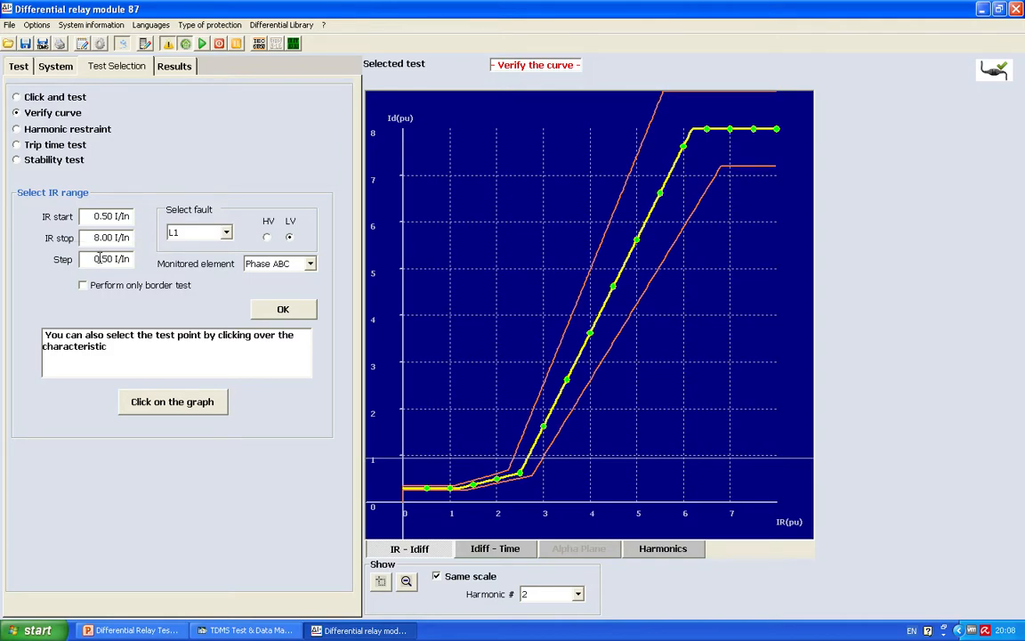
Step: Try IR steps of 2 and 0.5 I/In for spacing the curve verification points
{"action": "left_click_drag", "start_coordinate": [99, 259], "coordinate": [113, 259]}
{"action": "type", "text": "2"}
{"action": "key", "text": "Return"}
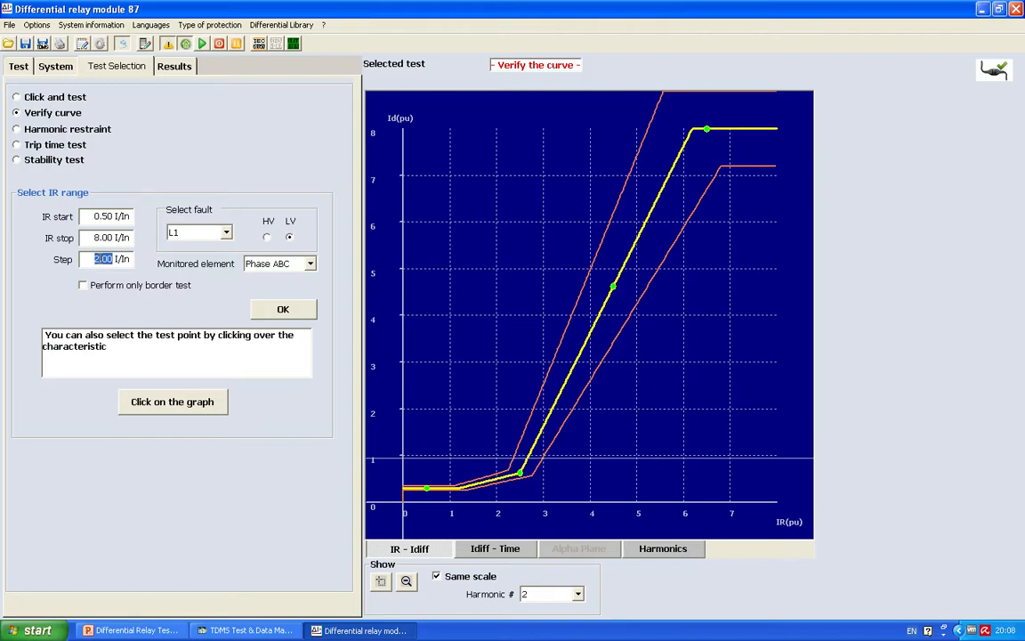
{"action": "type", "text": "0.5"}
{"action": "key", "text": "Return"}
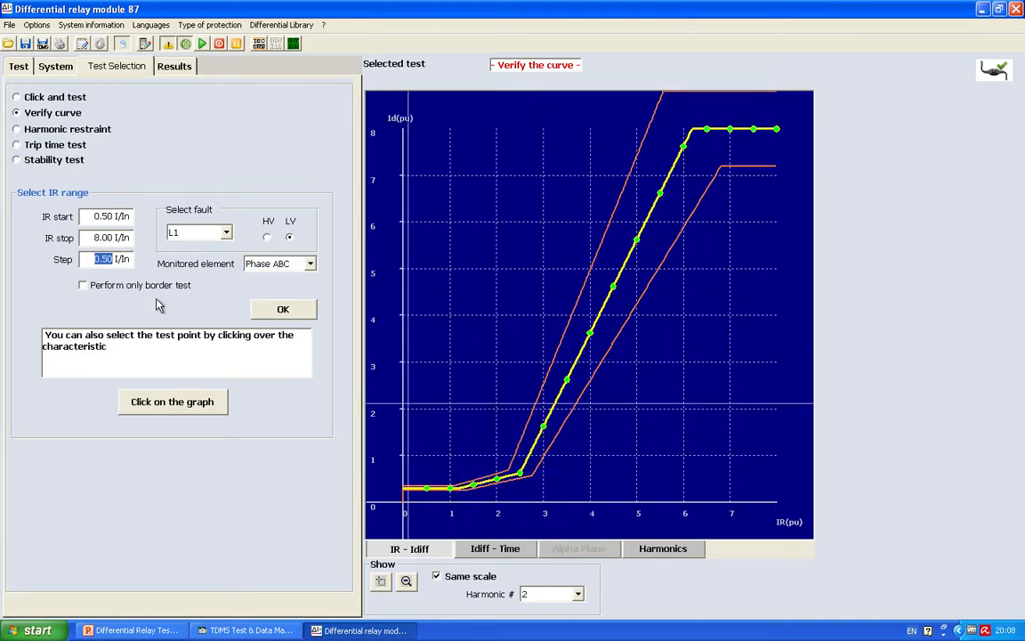
Step: Set the IR step to 1.00 I/In and add the LV-side L1 curve verification points to the test list
{"action": "type", "text": "1.00"}
{"action": "key", "text": "Return"}
{"action": "left_click", "coordinate": [294, 315]}
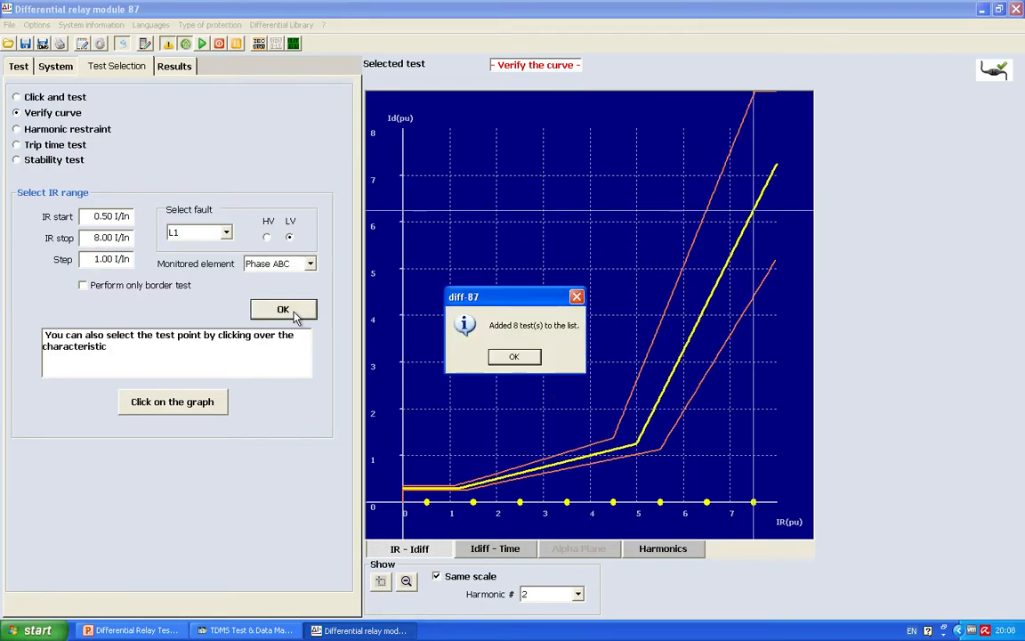
{"action": "left_click", "coordinate": [532, 358]}
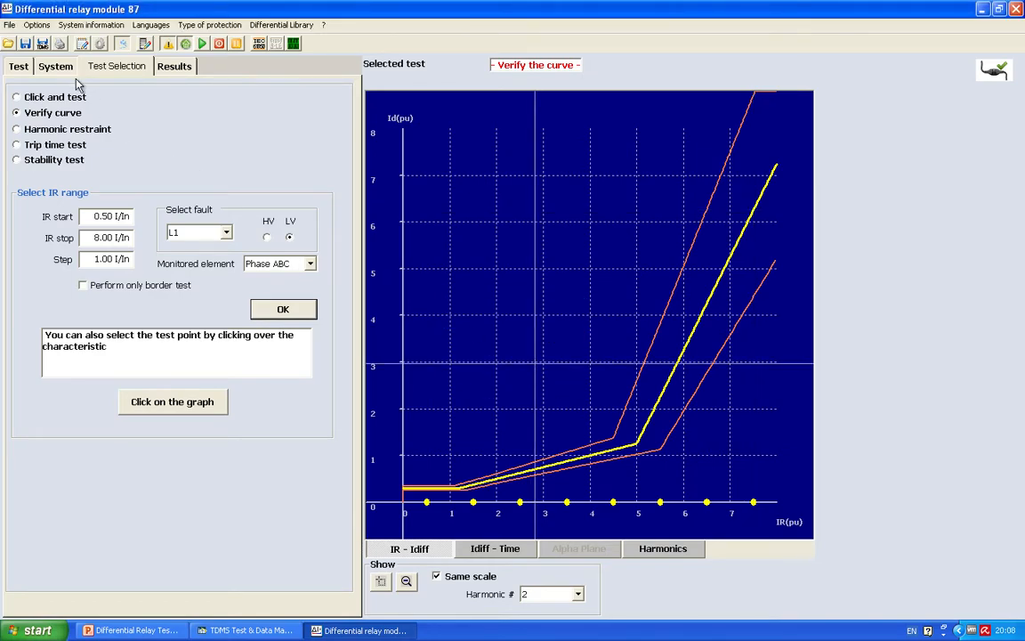
Step: Run the listed LV-side L1 curve search tests and review all columns of their results
{"action": "left_click", "coordinate": [21, 66]}
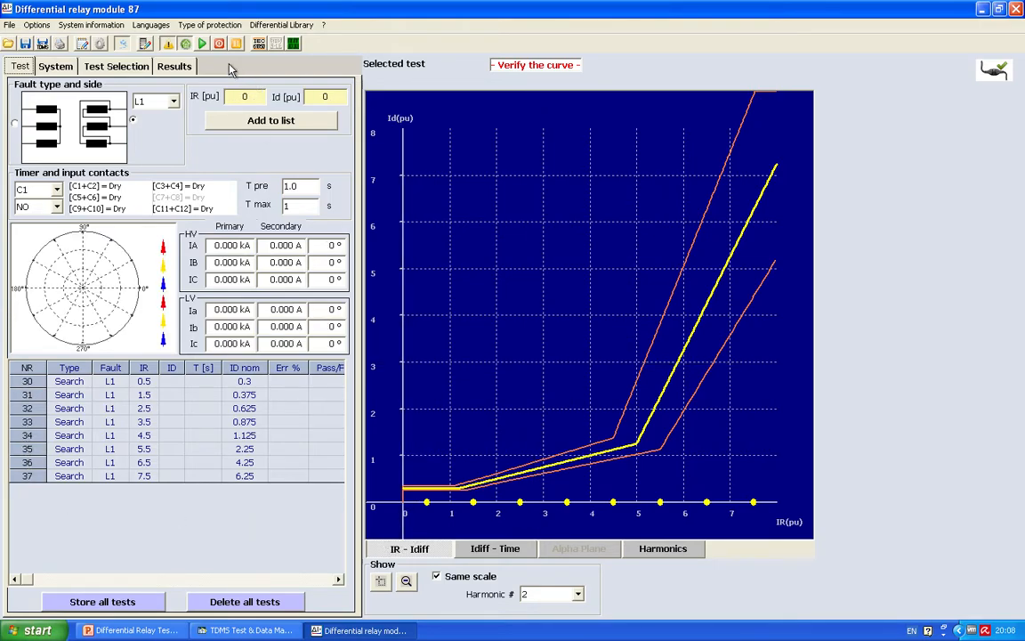
{"action": "left_click", "coordinate": [202, 44]}
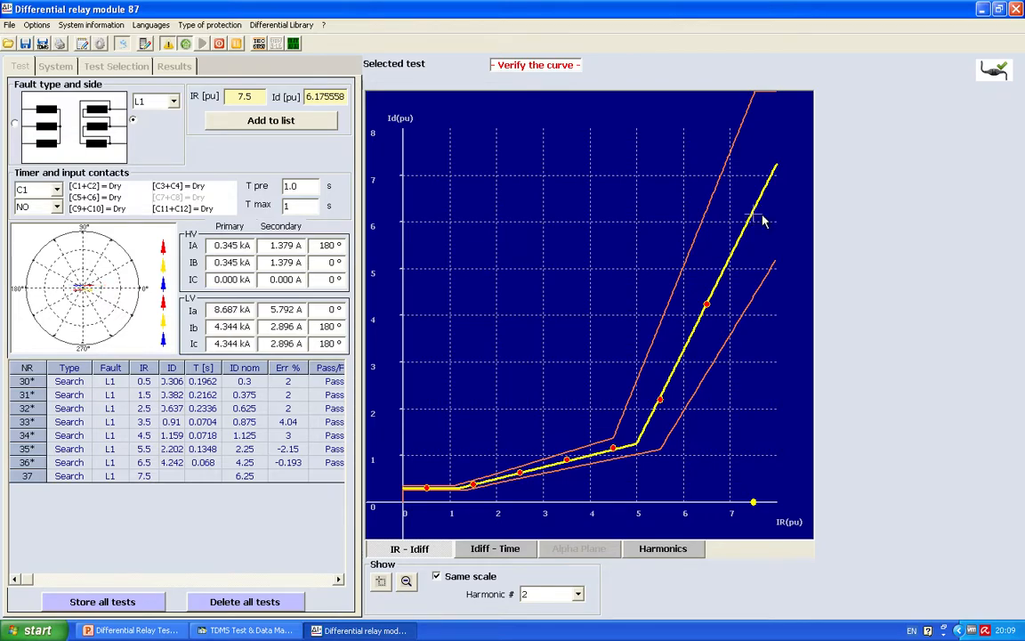
{"action": "left_click", "coordinate": [763, 222]}
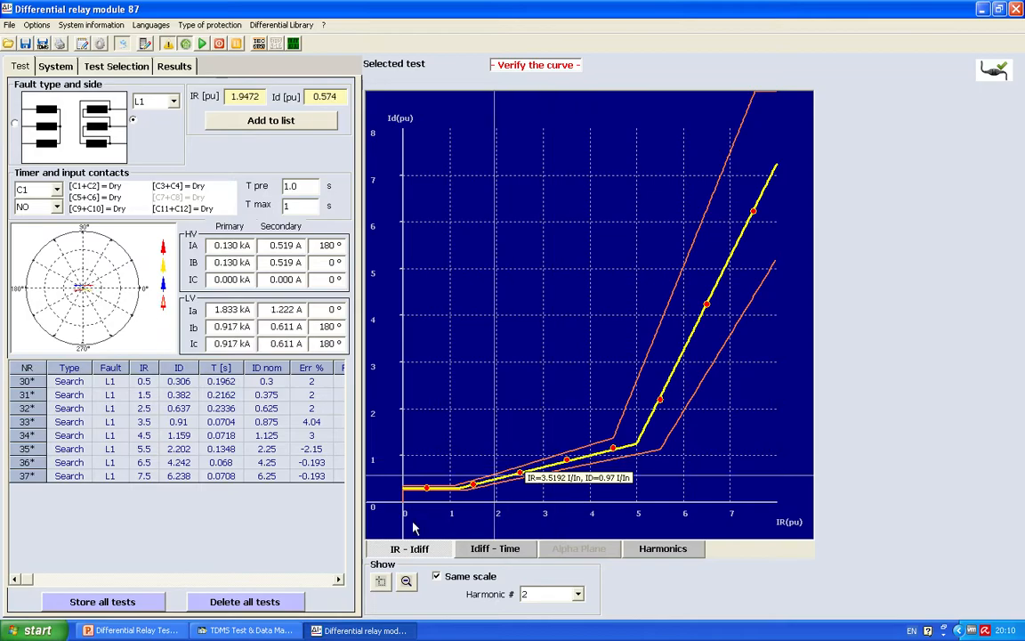
{"action": "left_click", "coordinate": [339, 579]}
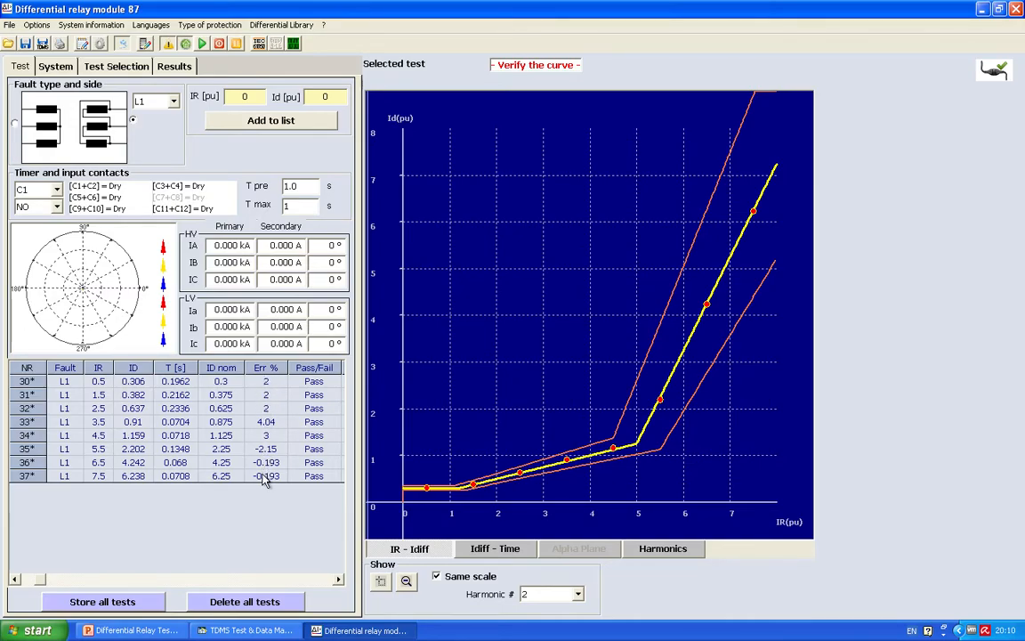
{"action": "left_click", "coordinate": [15, 579]}
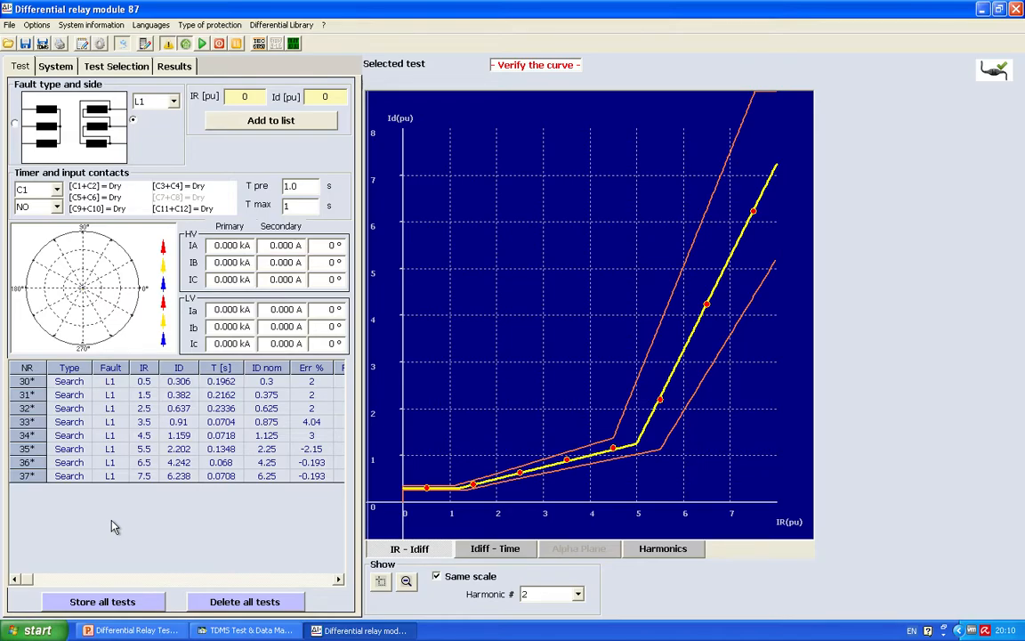
Step: Return to the test type options to choose another test
{"action": "left_click", "coordinate": [59, 68]}
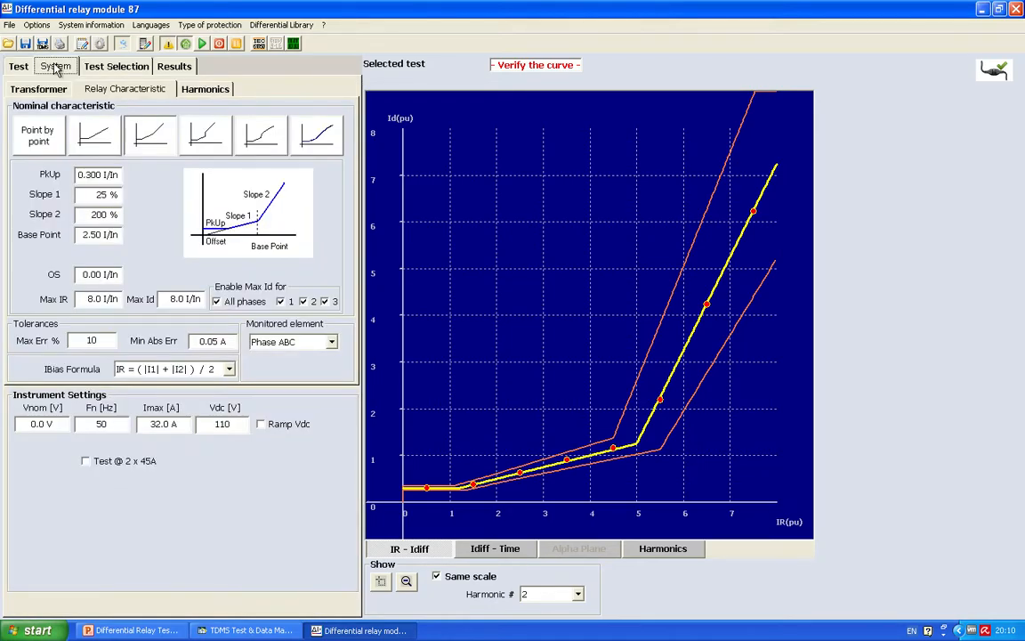
{"action": "left_click", "coordinate": [98, 68]}
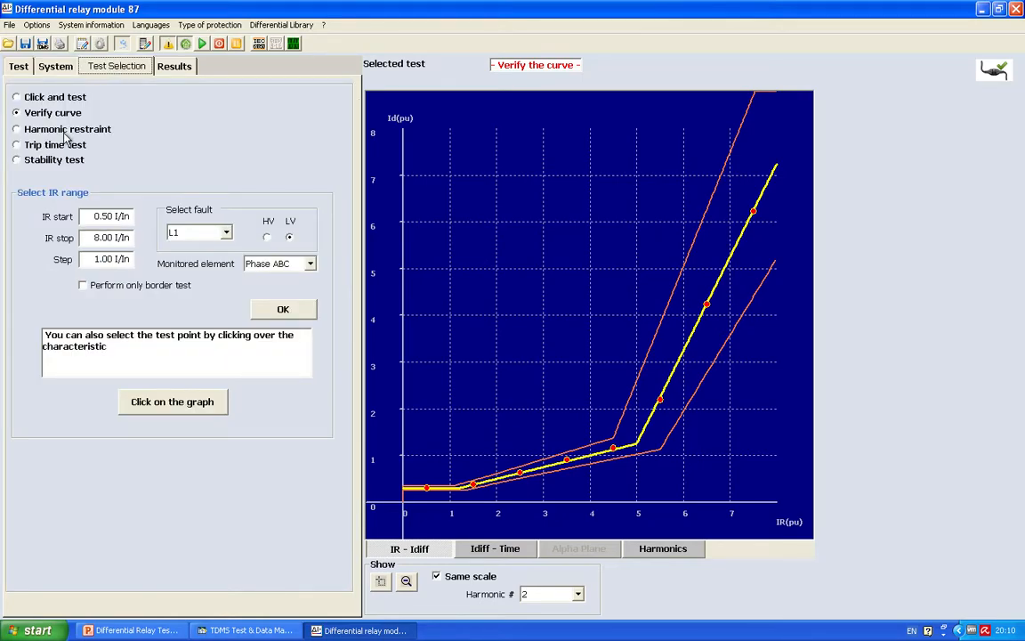